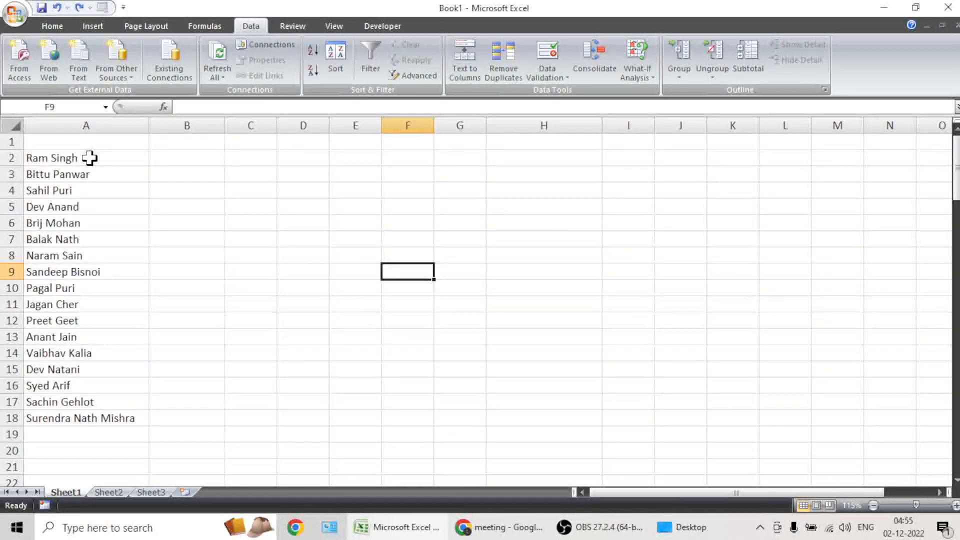
# Sort the list of names in A2:A18 in ascending A to Z order
pyautogui.moveTo(76, 158); pyautogui.dragTo(70, 413)
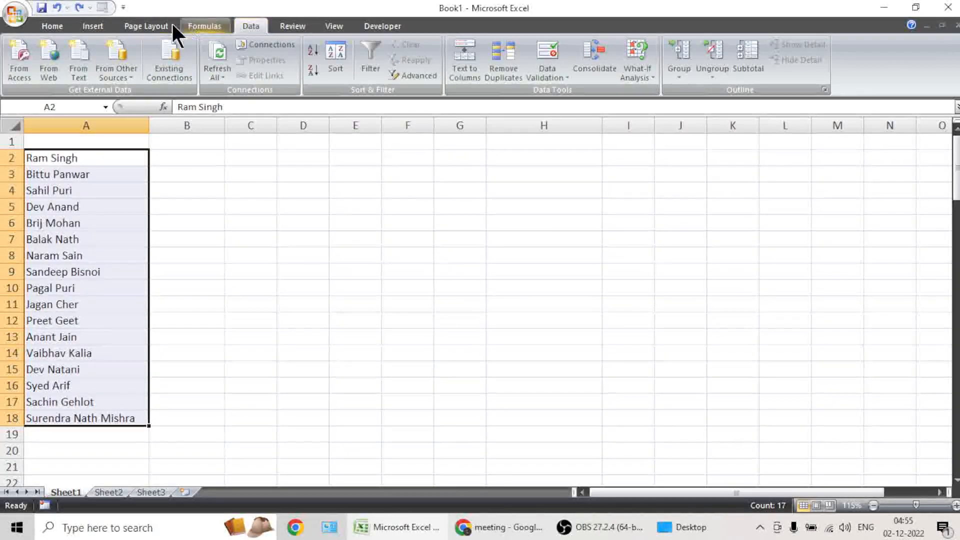
pyautogui.click(43, 28)
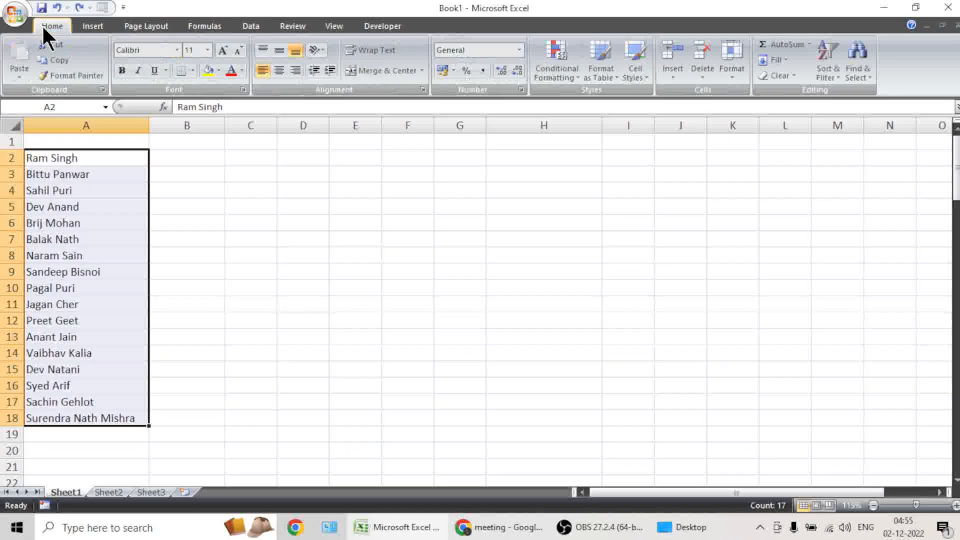
pyautogui.click(265, 26)
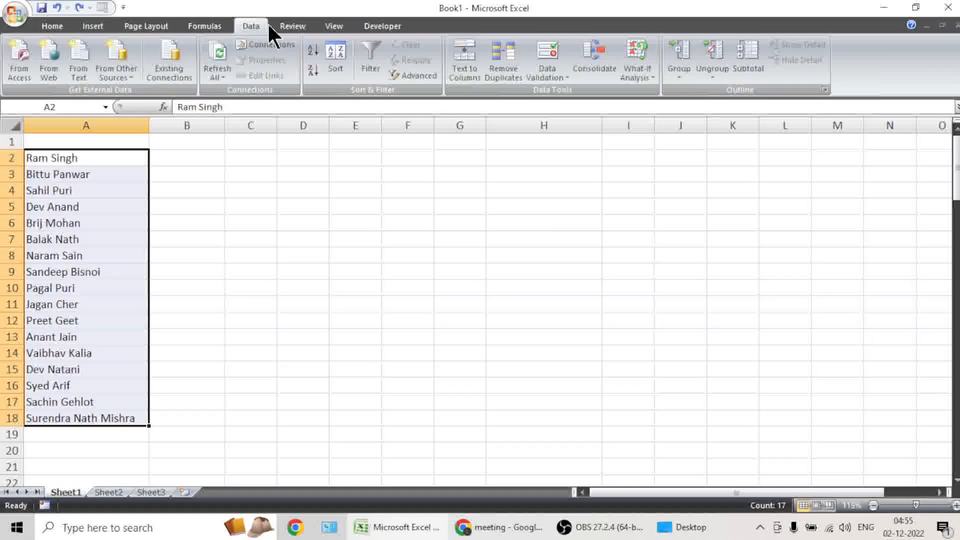
pyautogui.click(309, 46)
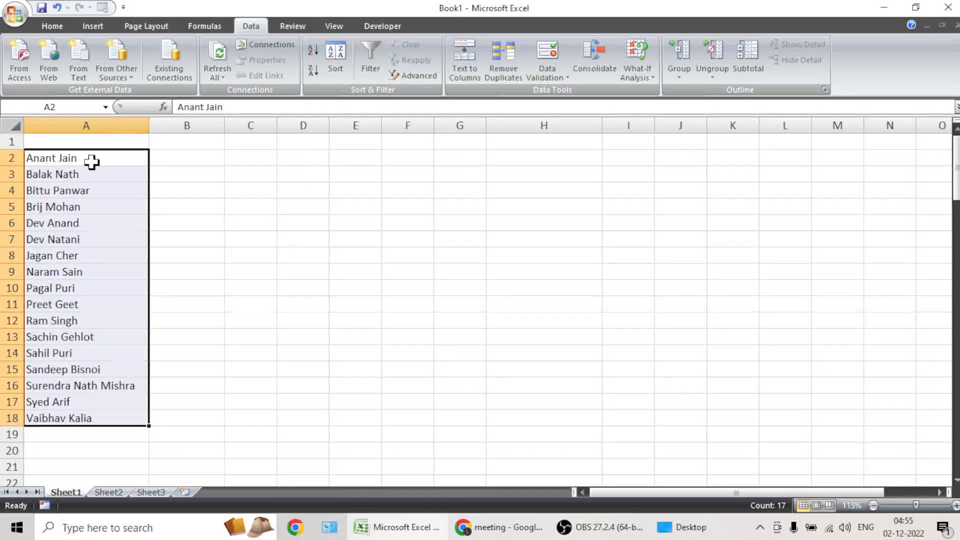
# Apply a custom sort to A2:A18 by Column A, on Values, in A to Z order
pyautogui.moveTo(75, 157); pyautogui.dragTo(75, 415)
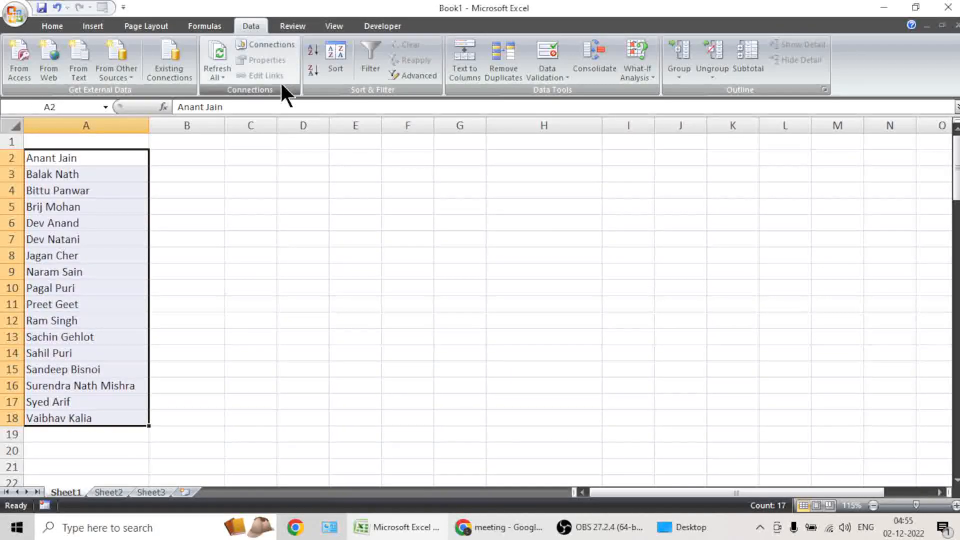
pyautogui.click(336, 61)
pyautogui.click(605, 254)
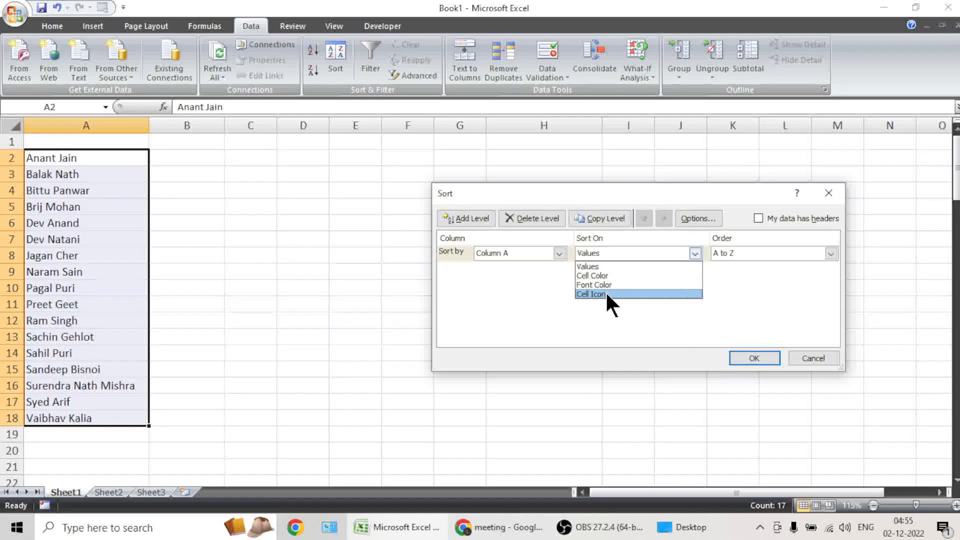
pyautogui.click(604, 265)
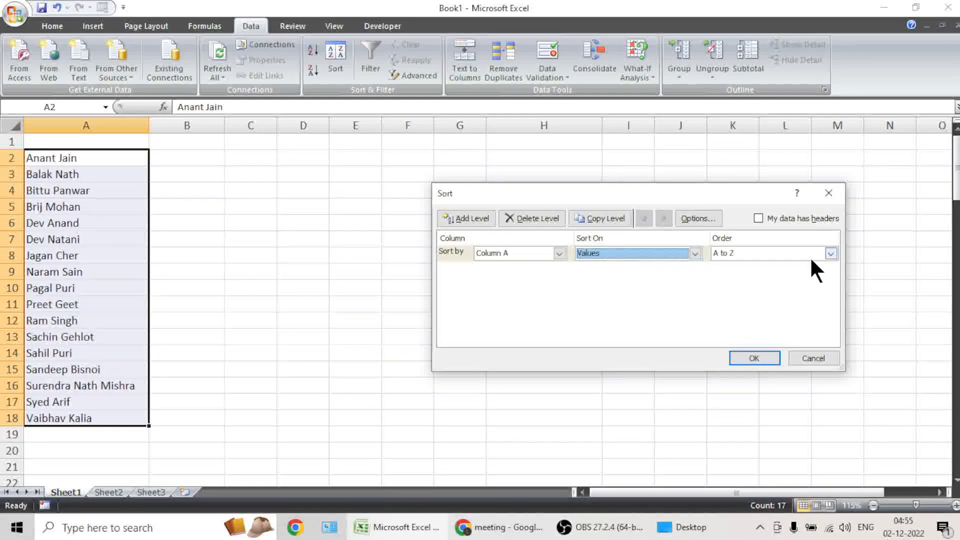
pyautogui.click(790, 253)
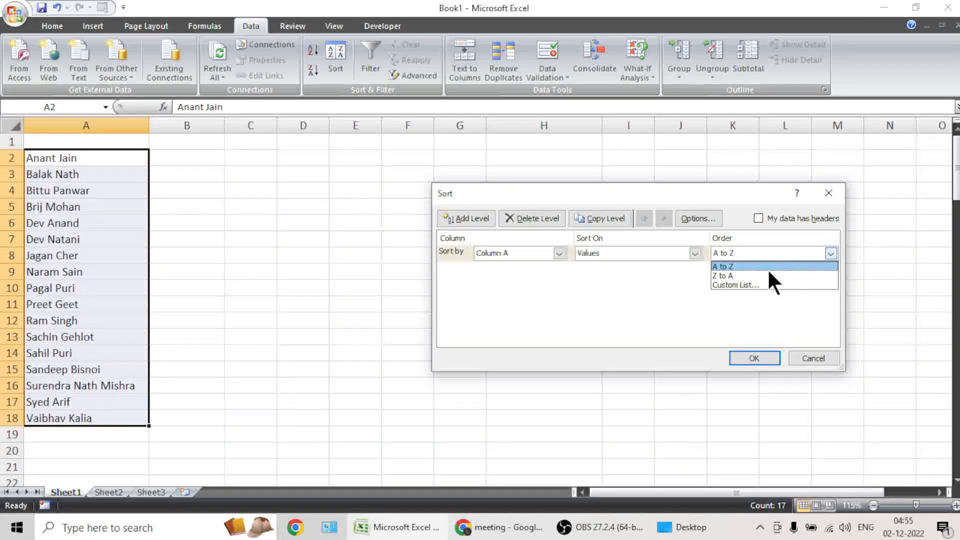
pyautogui.click(767, 269)
pyautogui.click(496, 253)
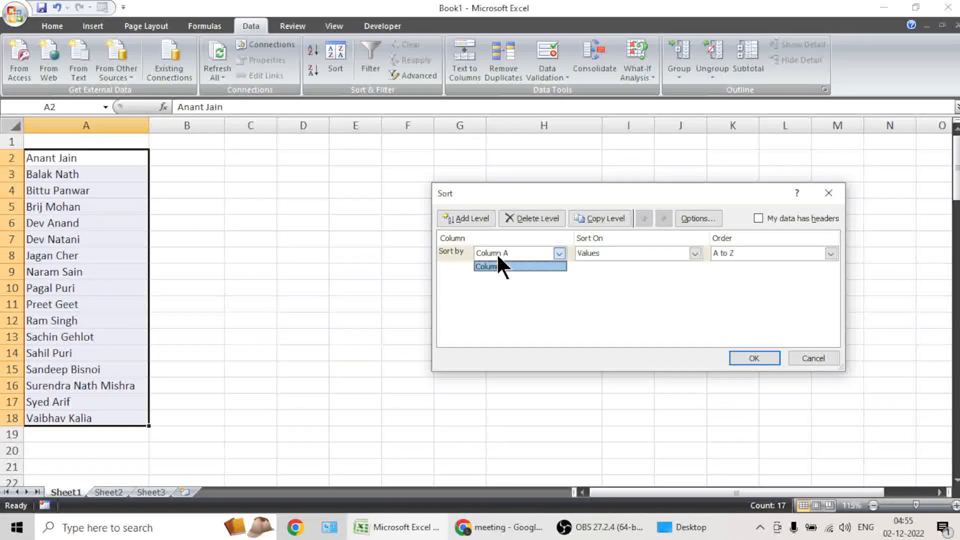
pyautogui.click(638, 309)
pyautogui.click(733, 360)
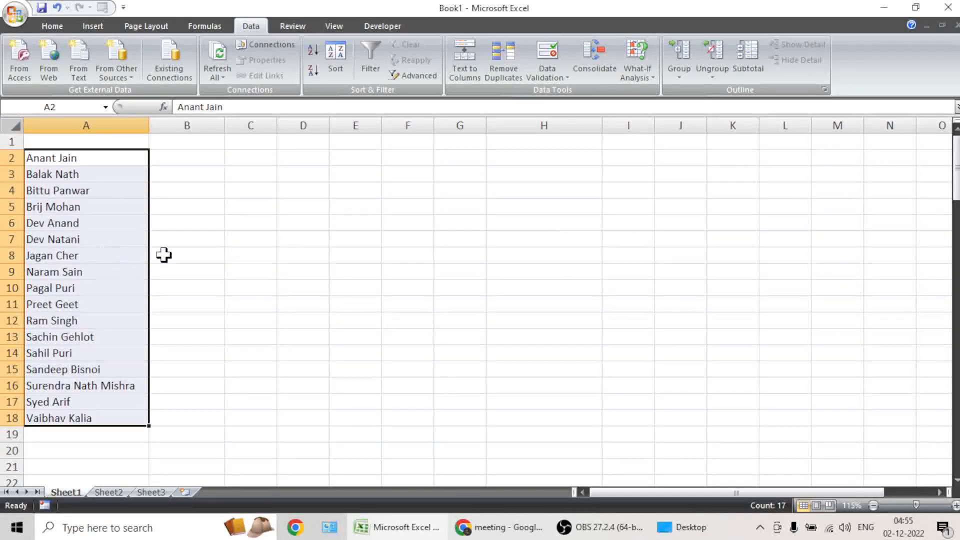
# Start a Text to Columns conversion of A2:A18 as Delimited data and proceed to the delimiter settings
pyautogui.click(215, 172)
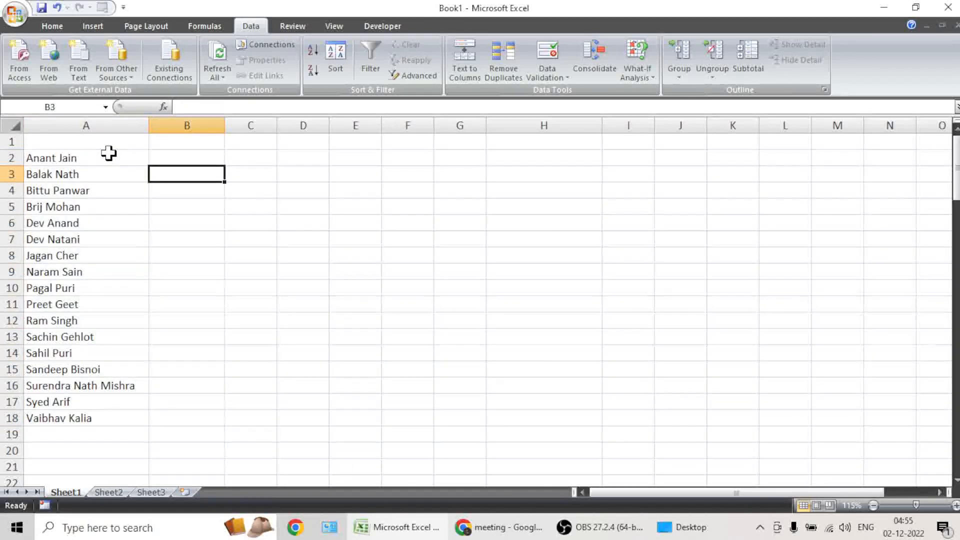
pyautogui.moveTo(107, 158); pyautogui.dragTo(93, 418)
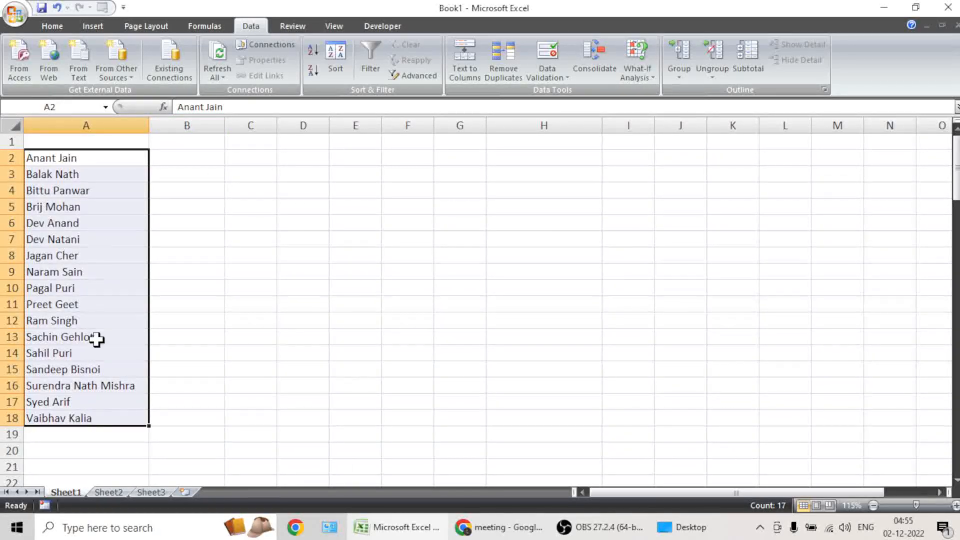
pyautogui.click(81, 160)
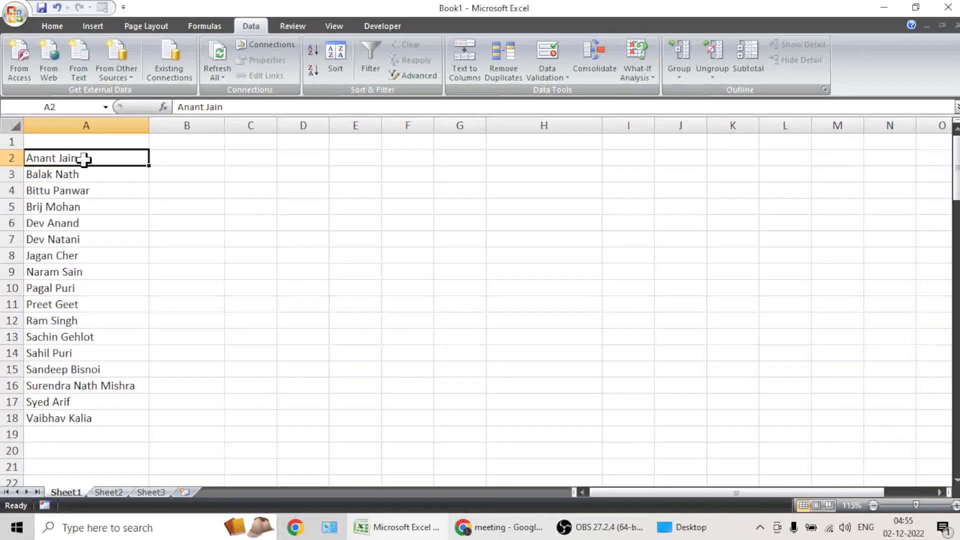
pyautogui.moveTo(81, 159); pyautogui.dragTo(86, 416)
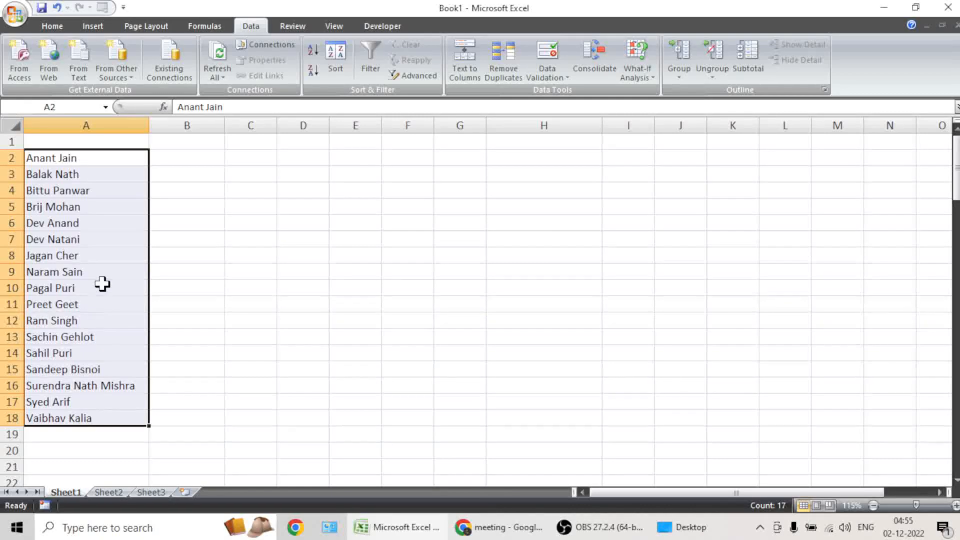
pyautogui.click(453, 68)
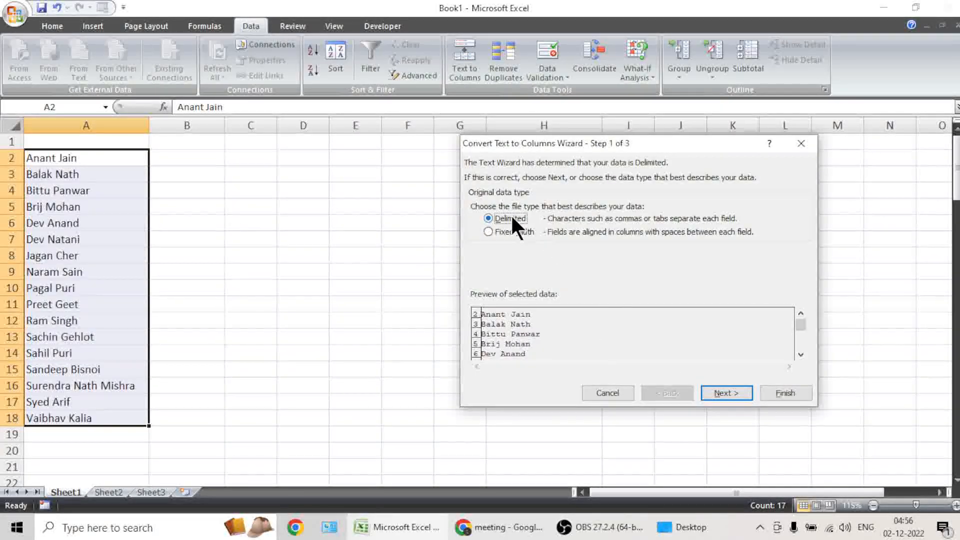
pyautogui.click(725, 393)
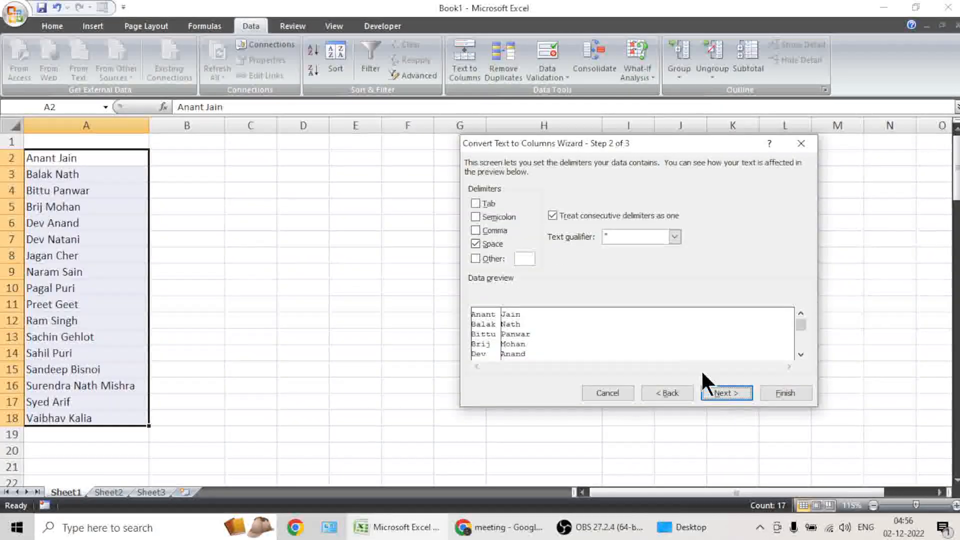
# Use Space as the delimiter and finish splitting the names into separate columns
pyautogui.click(474, 244)
pyautogui.click(474, 244)
pyautogui.click(474, 243)
pyautogui.click(474, 243)
pyautogui.click(474, 243)
pyautogui.click(474, 243)
pyautogui.click(473, 243)
pyautogui.click(474, 244)
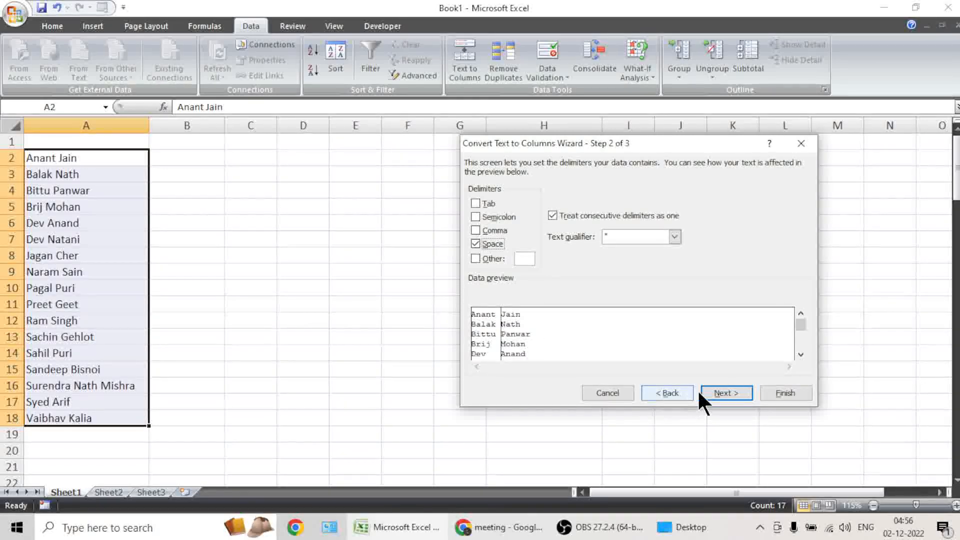
pyautogui.click(713, 393)
pyautogui.click(783, 393)
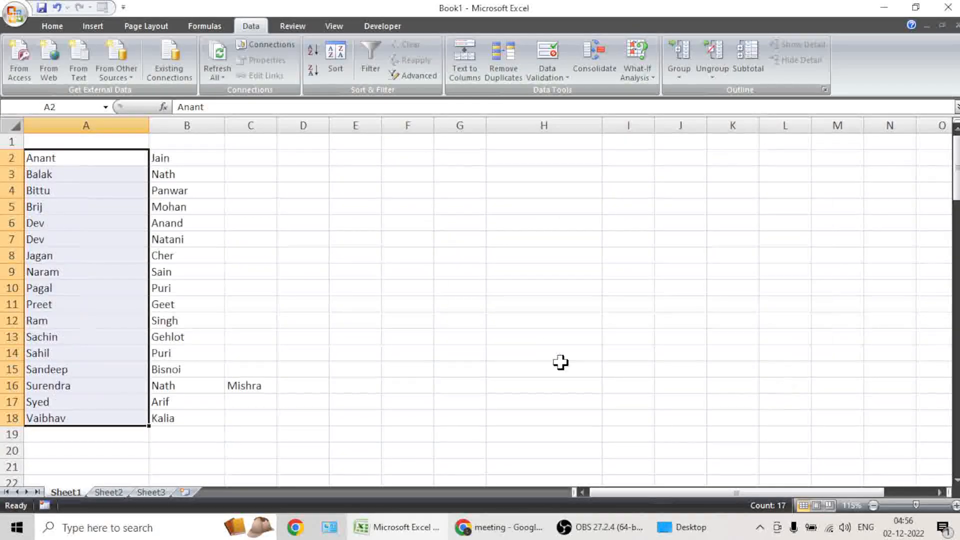
# Examine how the first names and surnames are divided between columns A and B in rows 2 to 5
pyautogui.click(96, 164)
pyautogui.click(176, 157)
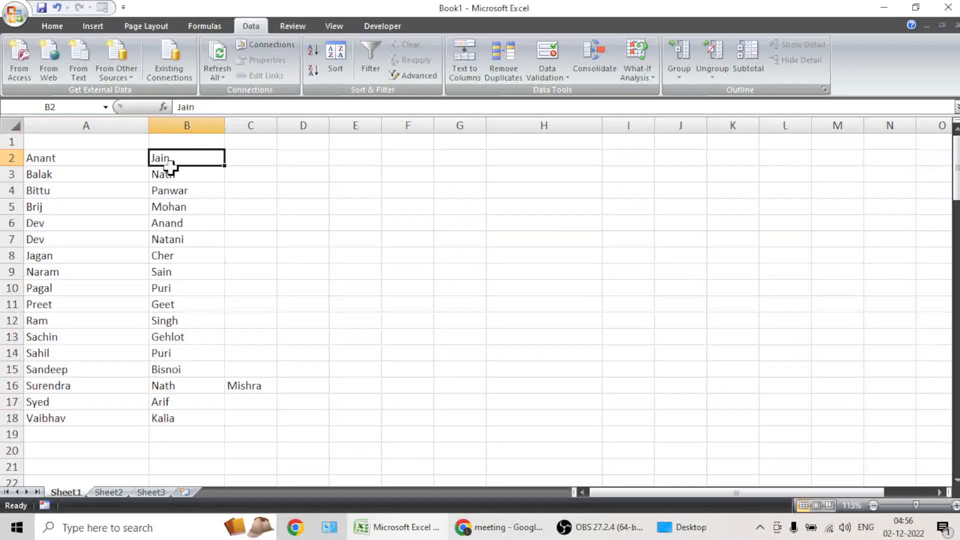
pyautogui.click(98, 159)
pyautogui.click(164, 158)
pyautogui.click(187, 178)
pyautogui.click(87, 178)
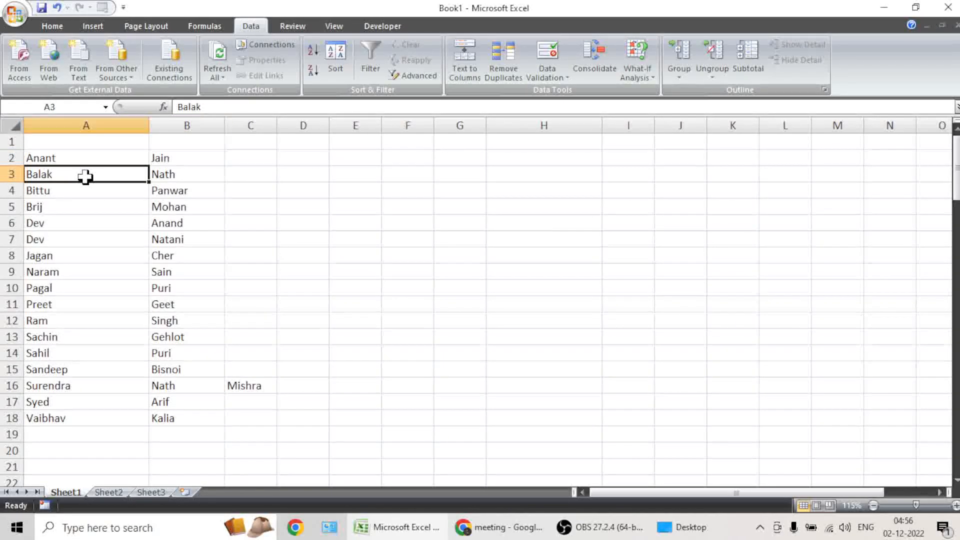
pyautogui.click(188, 203)
pyautogui.click(121, 200)
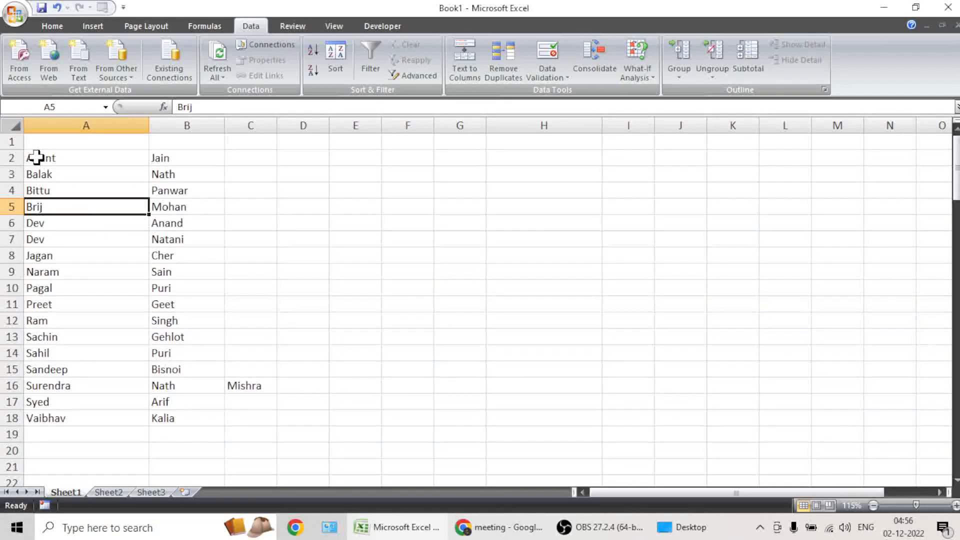
# Copy the first names in A2:A18 to column H starting at H2
pyautogui.moveTo(38, 158); pyautogui.dragTo(34, 413)
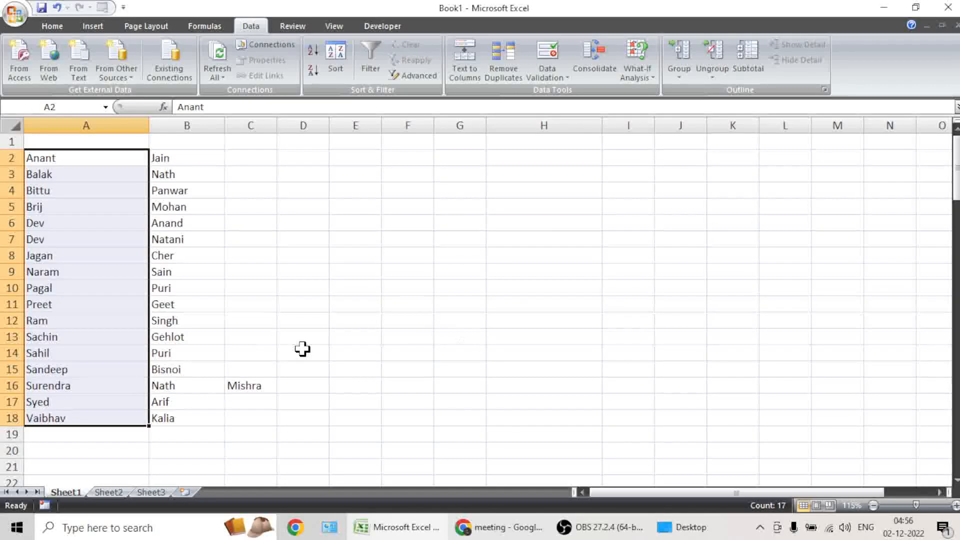
pyautogui.hotkey('ctrl', 'c')
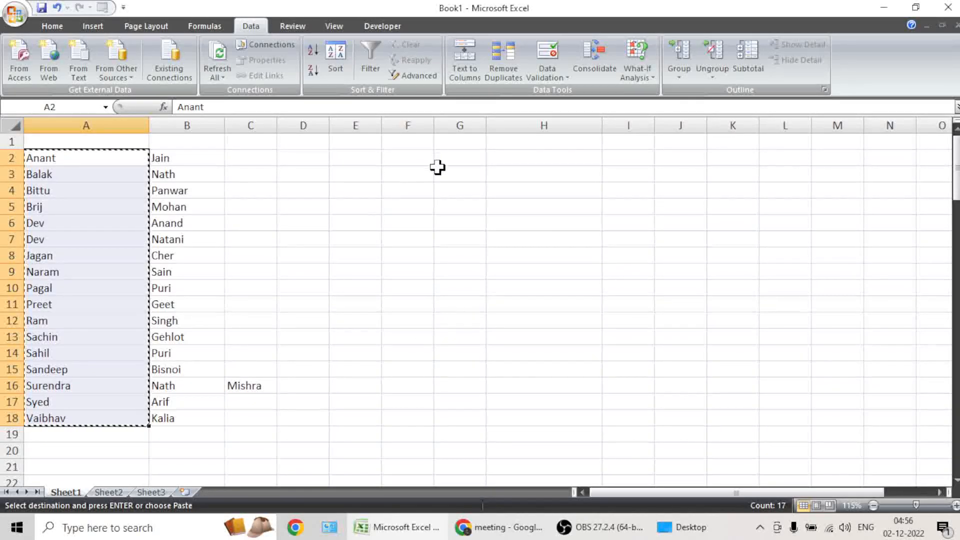
pyautogui.click(514, 160)
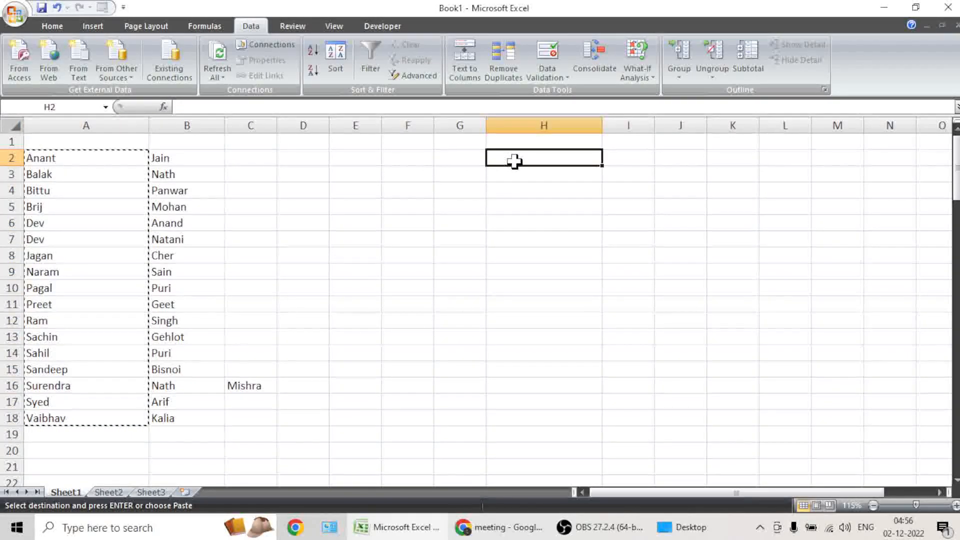
pyautogui.hotkey('ctrl', 'v')
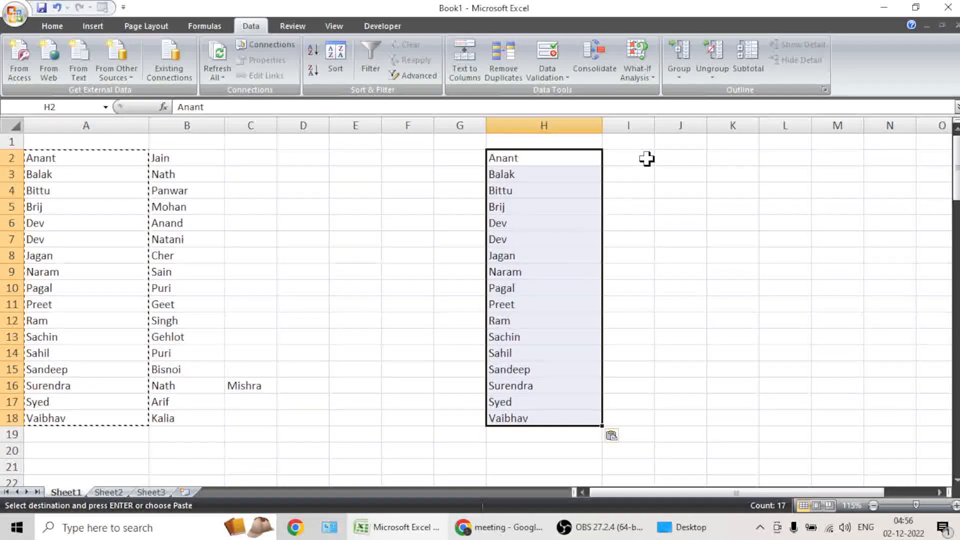
pyautogui.press('Escape')
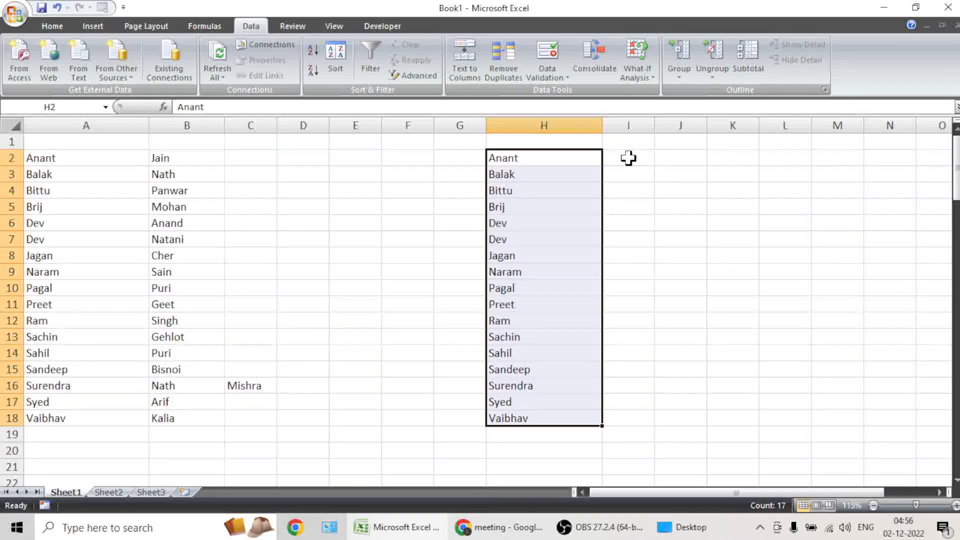
# Insert the RAND function in I2 and fill it down to I18 beside the copied first names
pyautogui.click(627, 158)
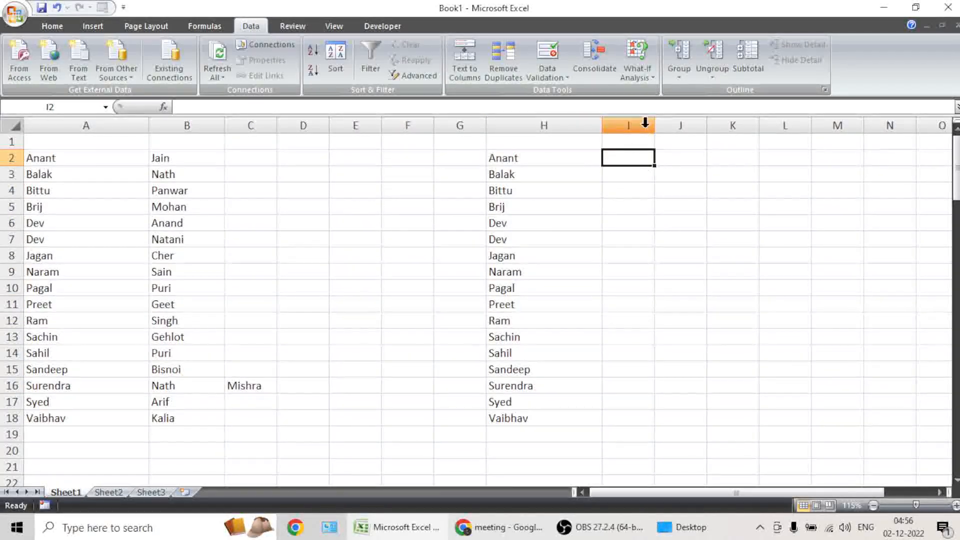
pyautogui.click(570, 155)
pyautogui.click(634, 157)
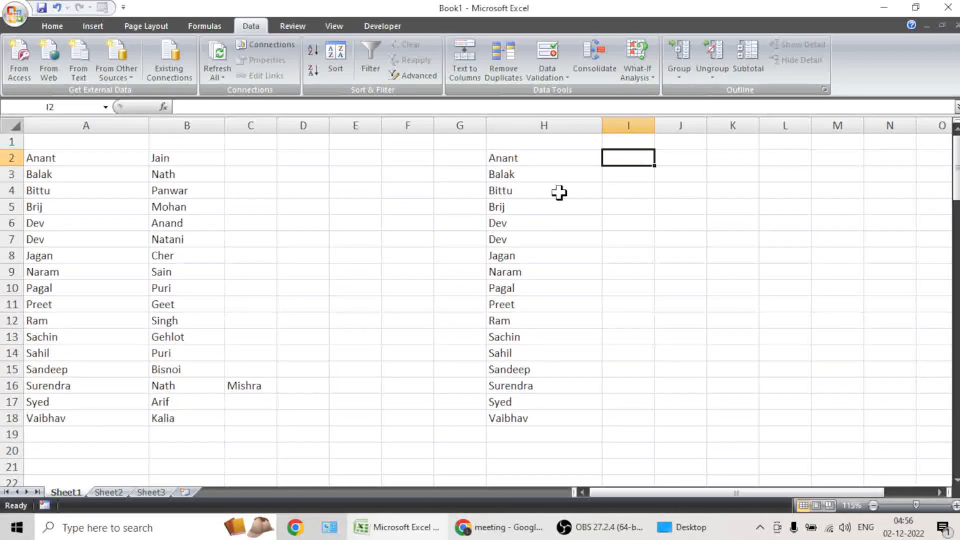
pyautogui.click(214, 25)
pyautogui.click(302, 69)
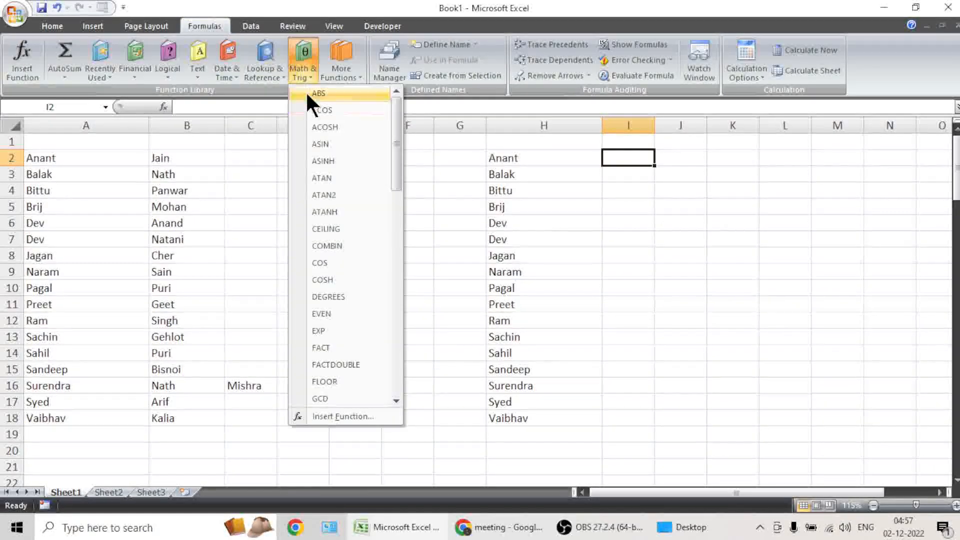
pyautogui.moveTo(399, 124); pyautogui.dragTo(385, 288)
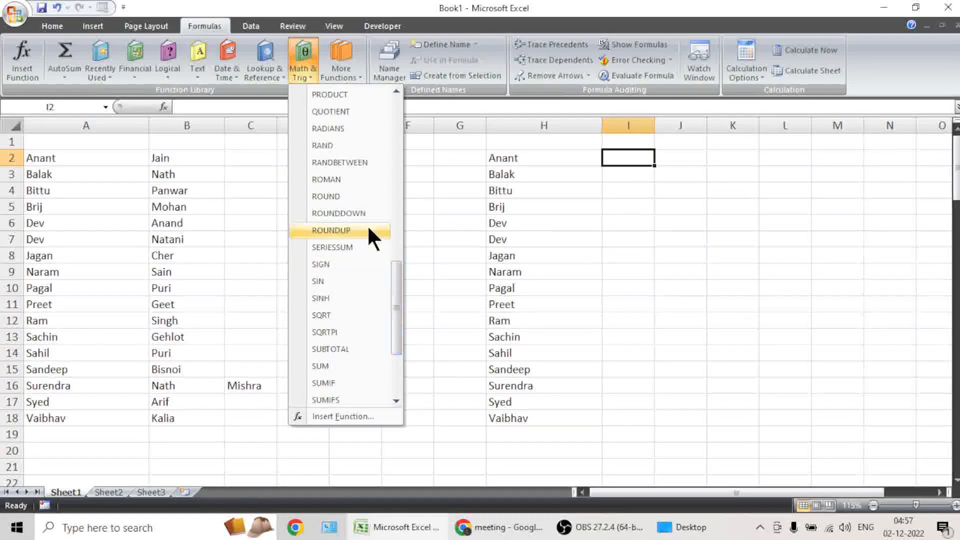
pyautogui.click(322, 145)
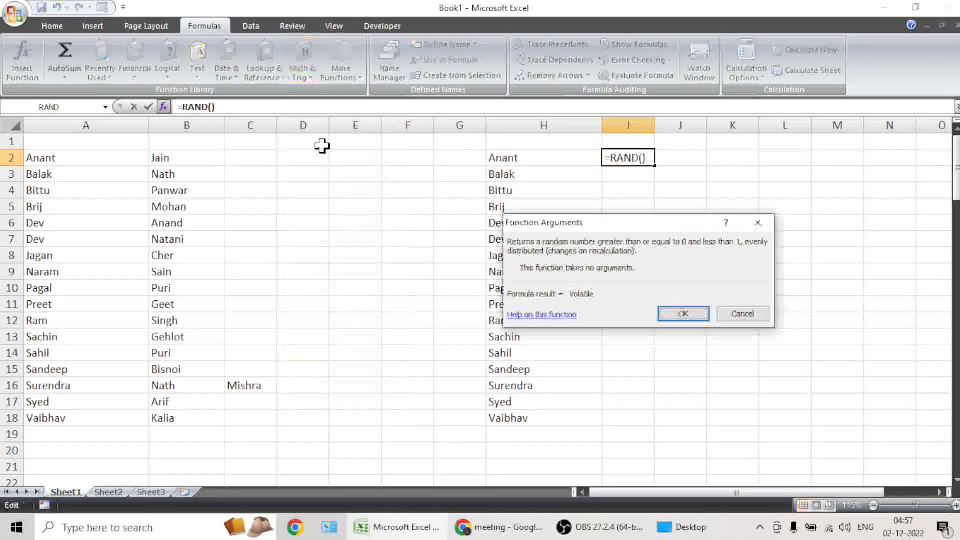
pyautogui.click(684, 310)
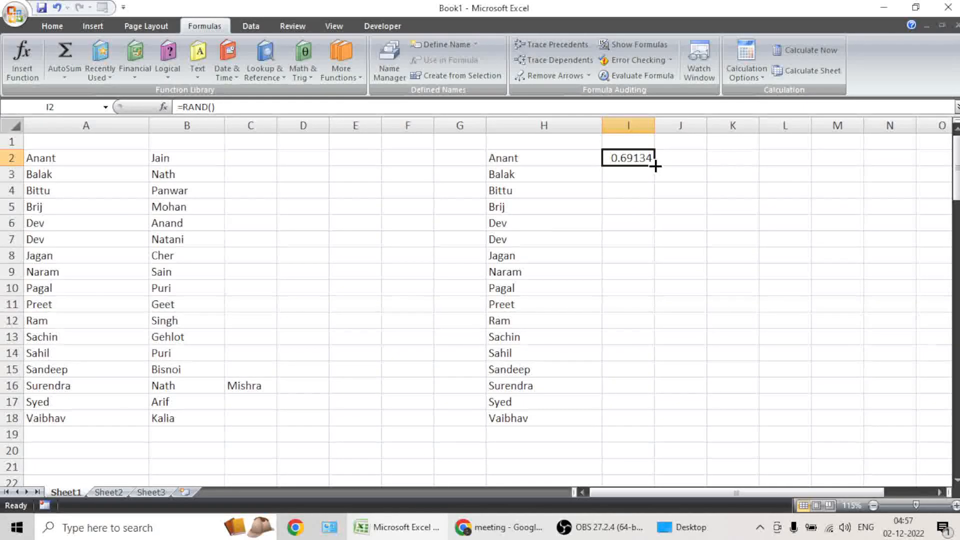
pyautogui.moveTo(655, 166); pyautogui.dragTo(636, 419)
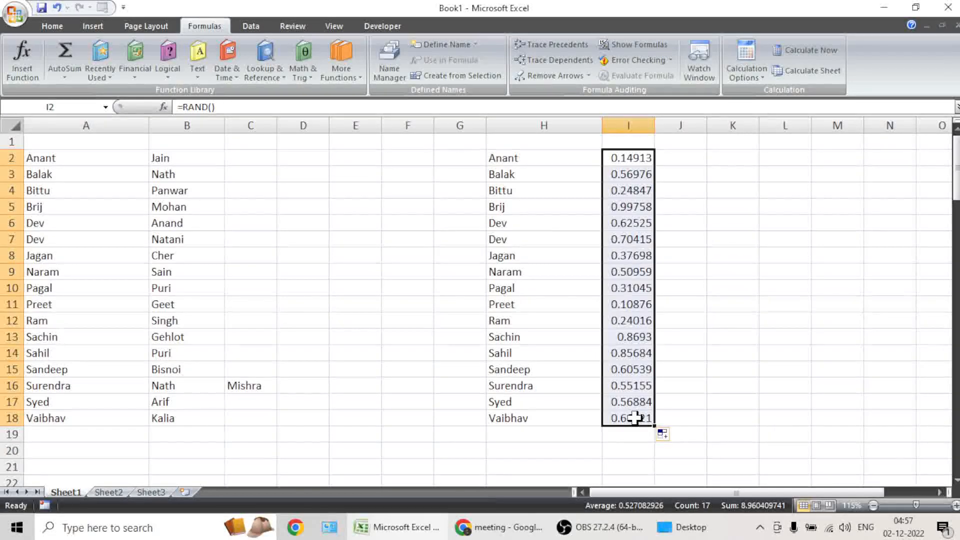
# Inspect the RAND formulas behind the random numbers in I9 and I11 without changing them
pyautogui.doubleClick(638, 274)
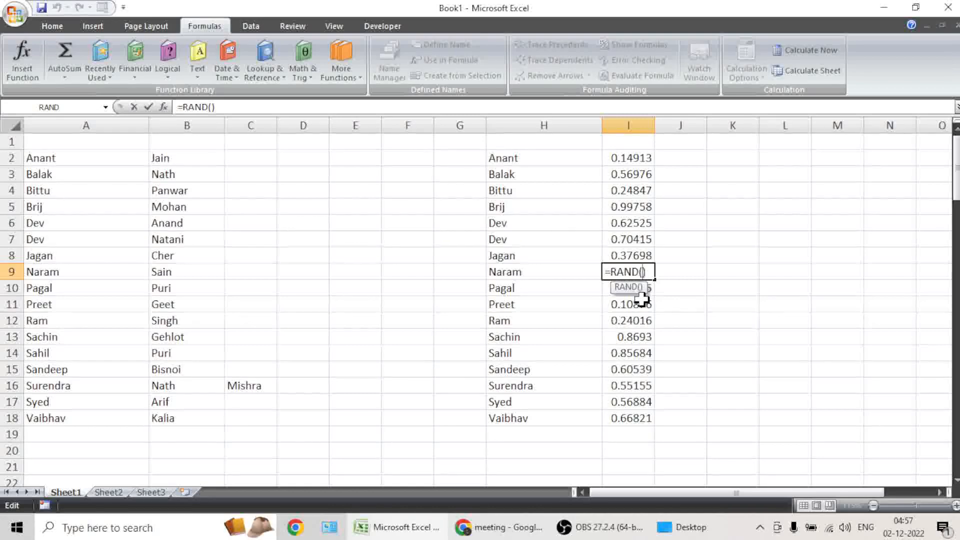
pyautogui.press('Escape')
pyautogui.doubleClick(640, 299)
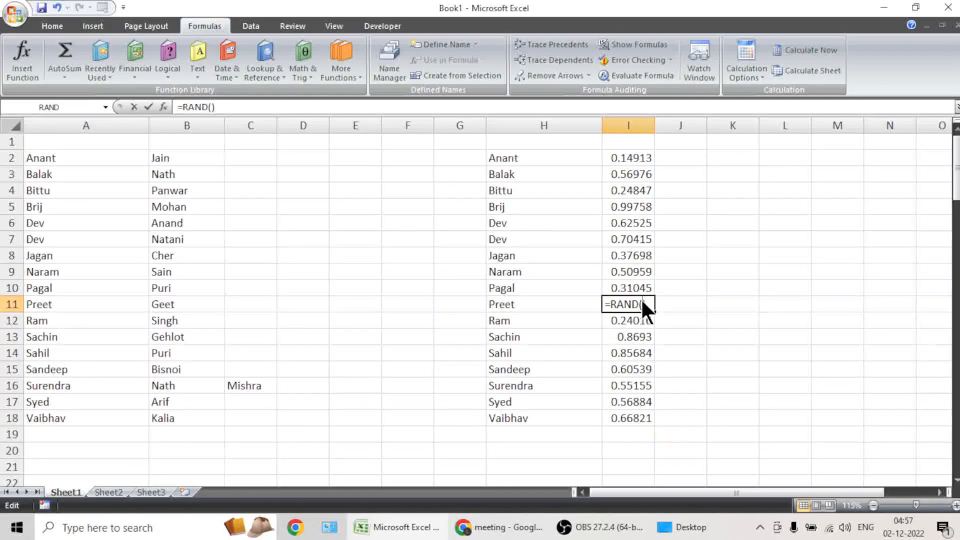
pyautogui.press('Escape')
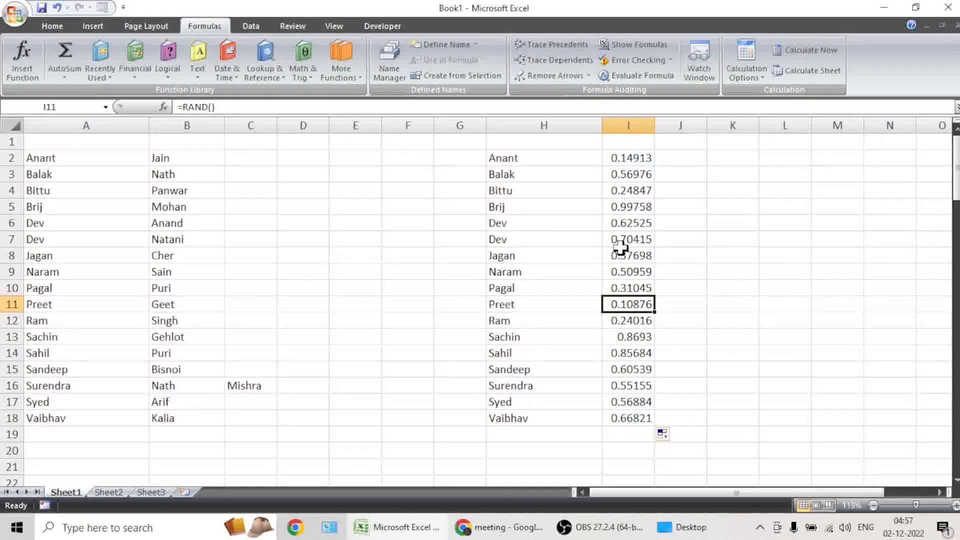
# Shuffle the first names in column H by sorting the list in ascending order of the random numbers in column I
pyautogui.click(636, 275)
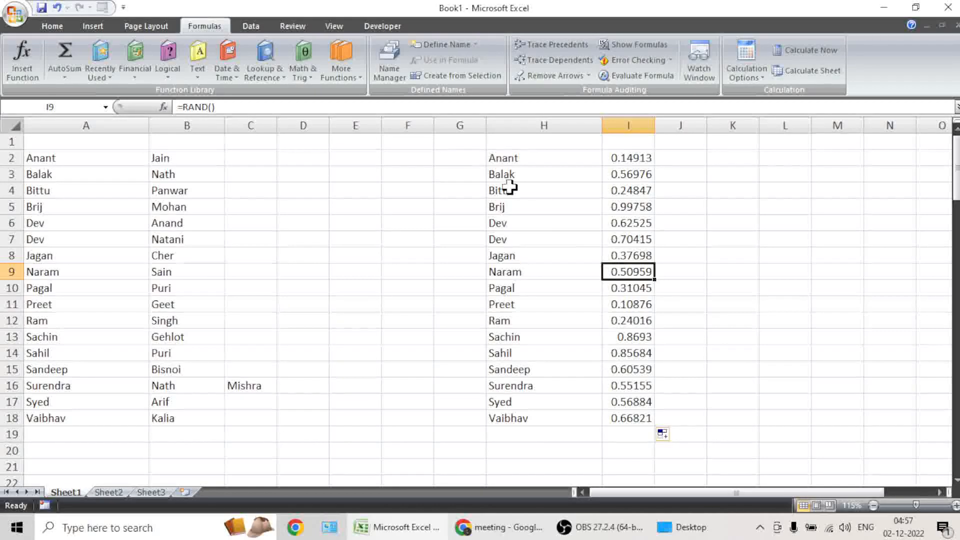
pyautogui.click(247, 29)
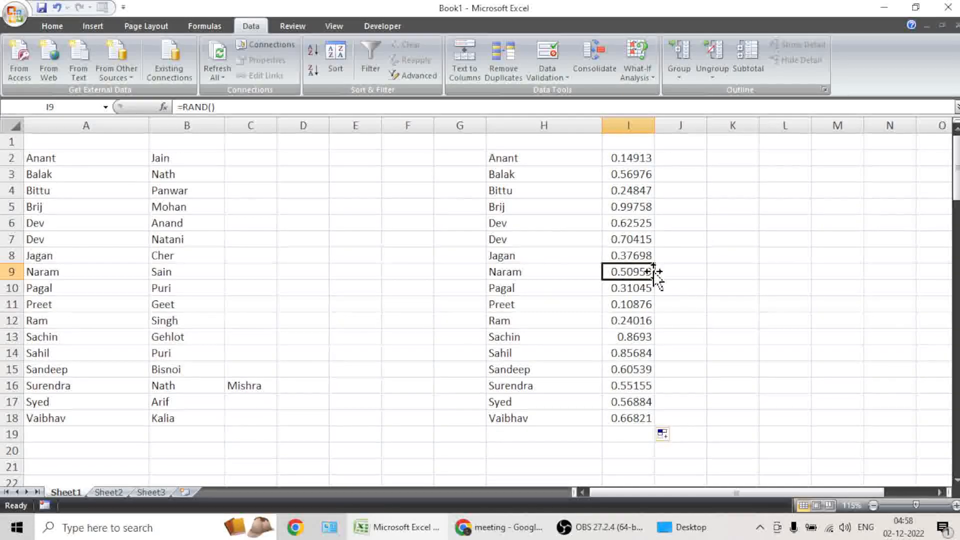
pyautogui.click(311, 51)
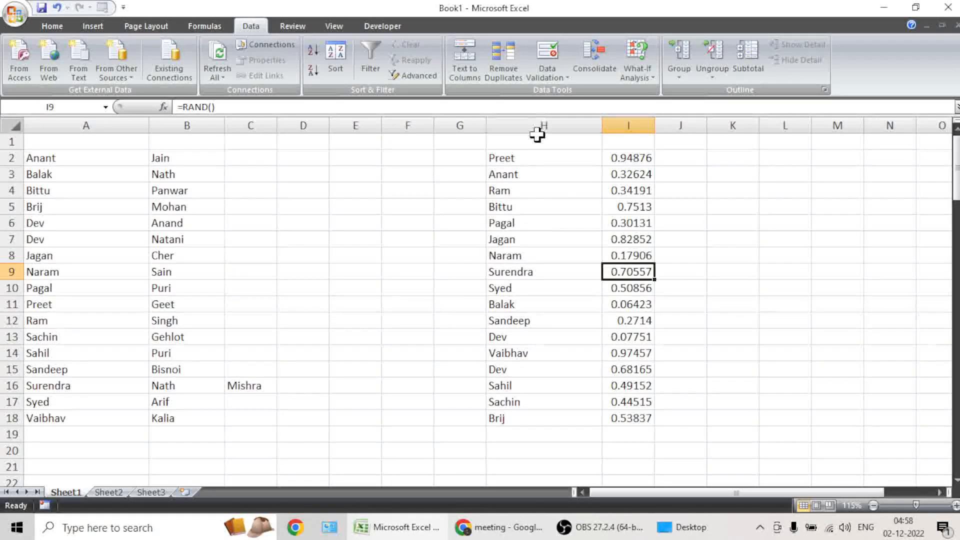
# Clear the random numbers from I2:I18, keeping the shuffled first names in column H
pyautogui.moveTo(514, 161); pyautogui.dragTo(526, 411)
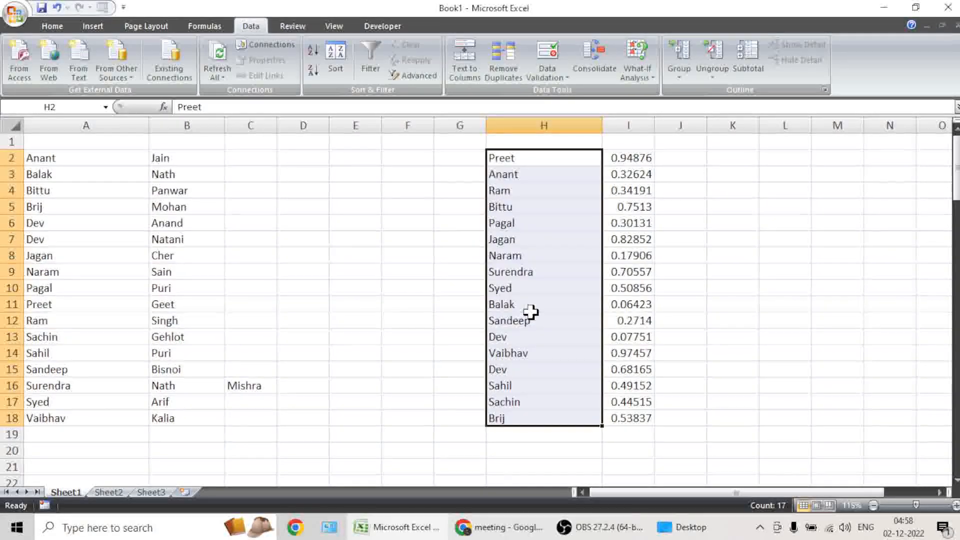
pyautogui.moveTo(641, 158); pyautogui.dragTo(634, 414)
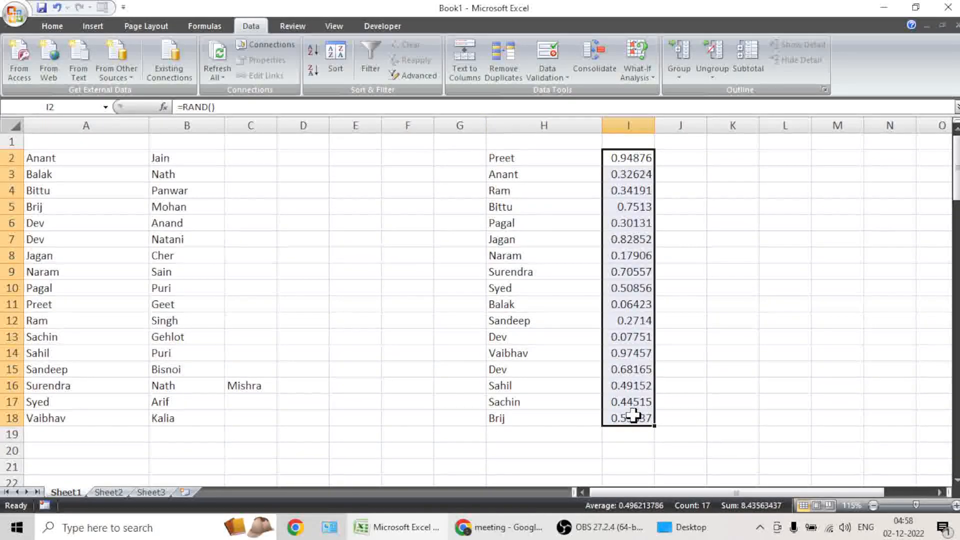
pyautogui.press('Delete')
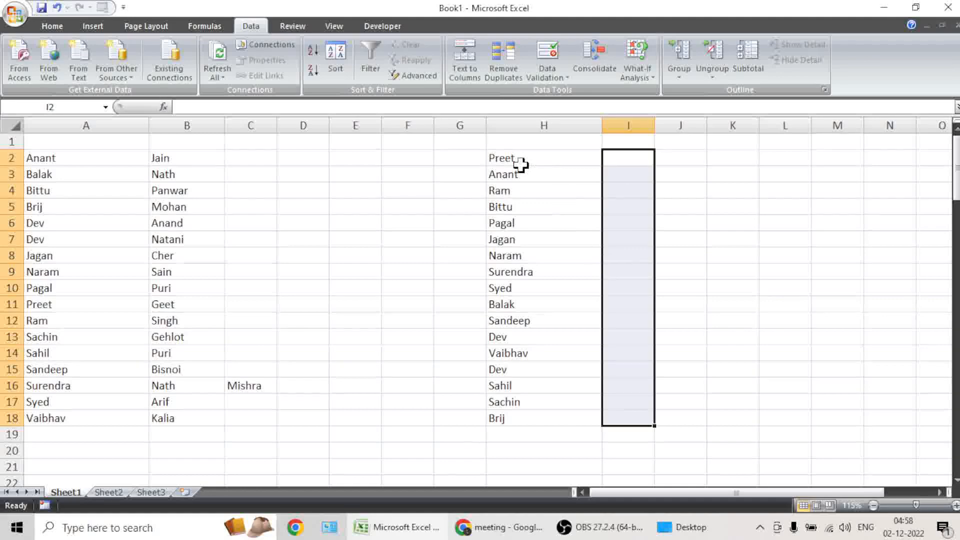
# Compare the shuffled first names in column H with the original surnames in column B
pyautogui.moveTo(512, 163); pyautogui.dragTo(592, 235)
pyautogui.click(640, 238)
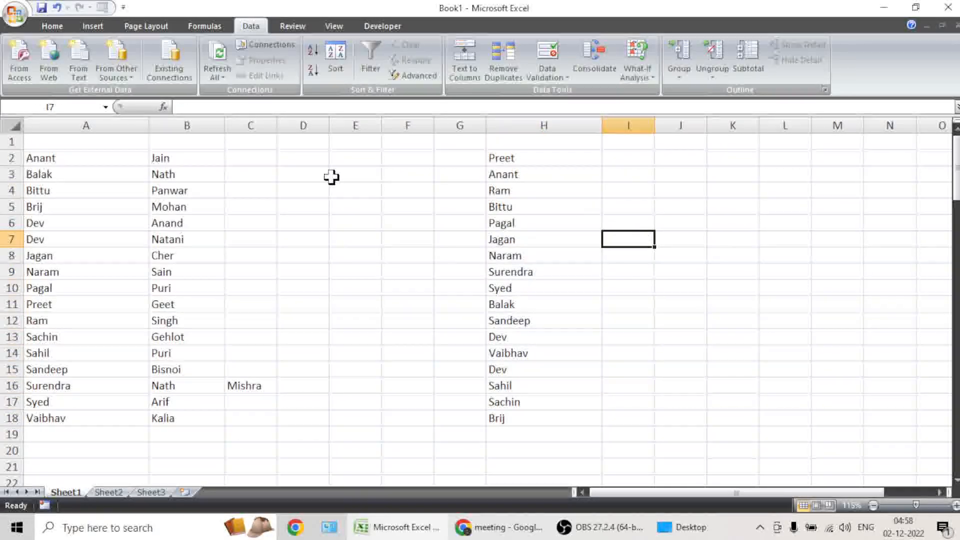
pyautogui.click(191, 158)
pyautogui.click(644, 159)
pyautogui.click(184, 203)
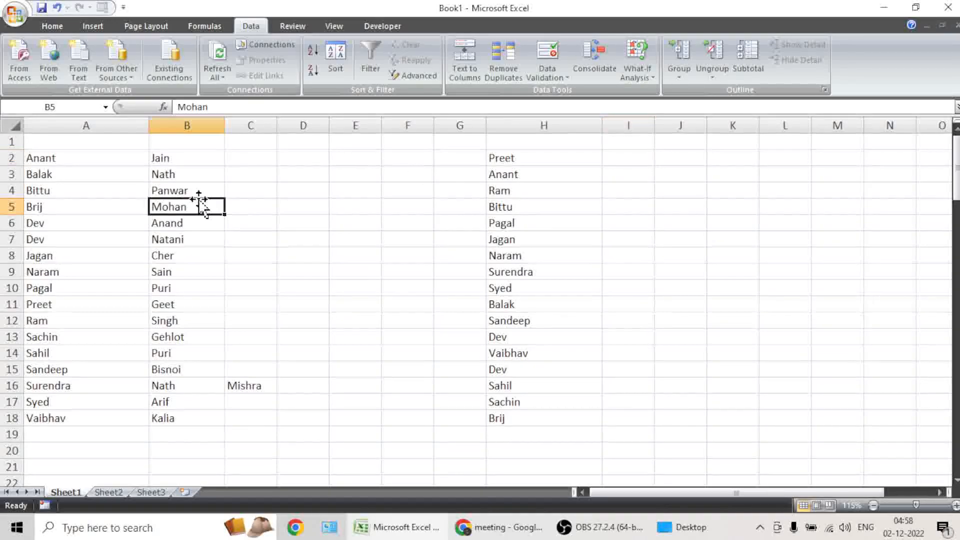
pyautogui.click(630, 153)
pyautogui.click(166, 252)
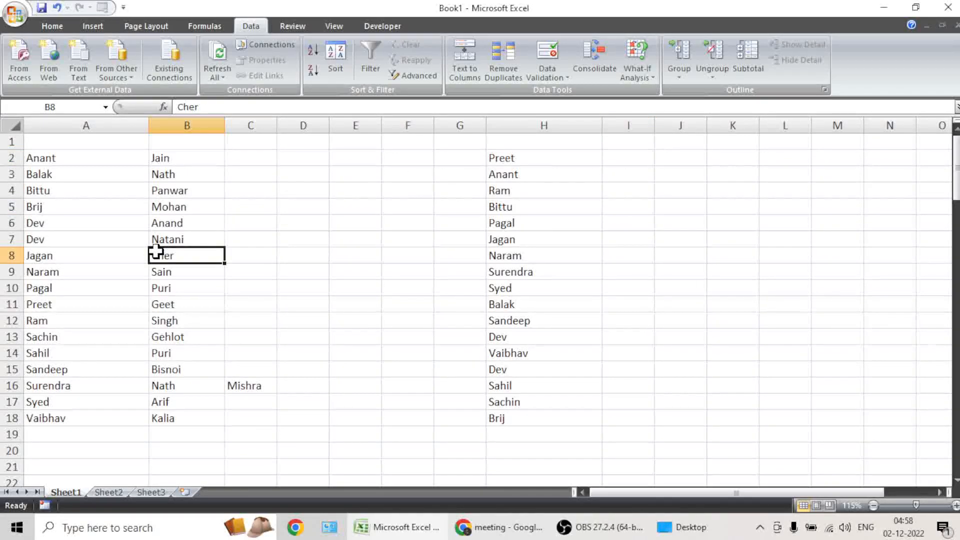
pyautogui.click(524, 161)
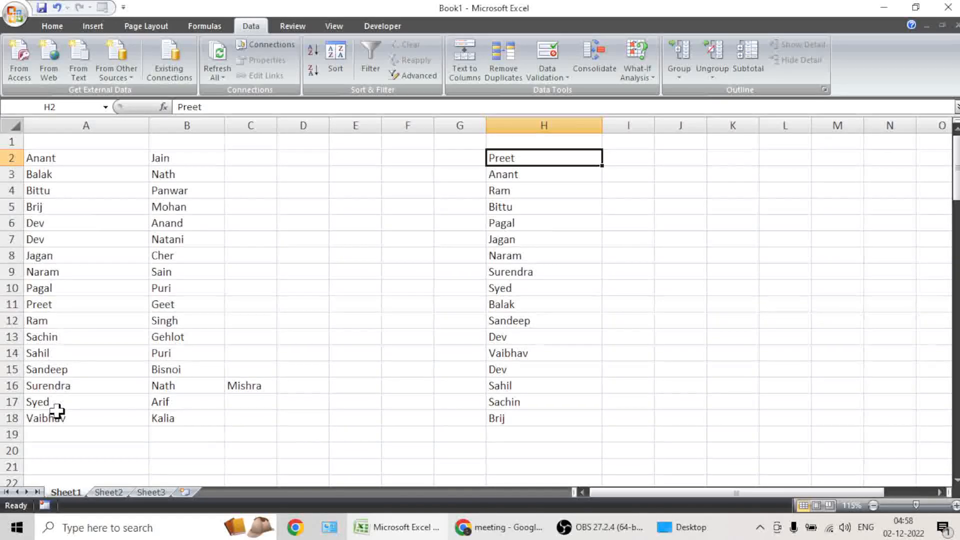
# Try moving the surname from B11 to I2 beside its matching first name, and undo the move
pyautogui.click(125, 304)
pyautogui.click(174, 304)
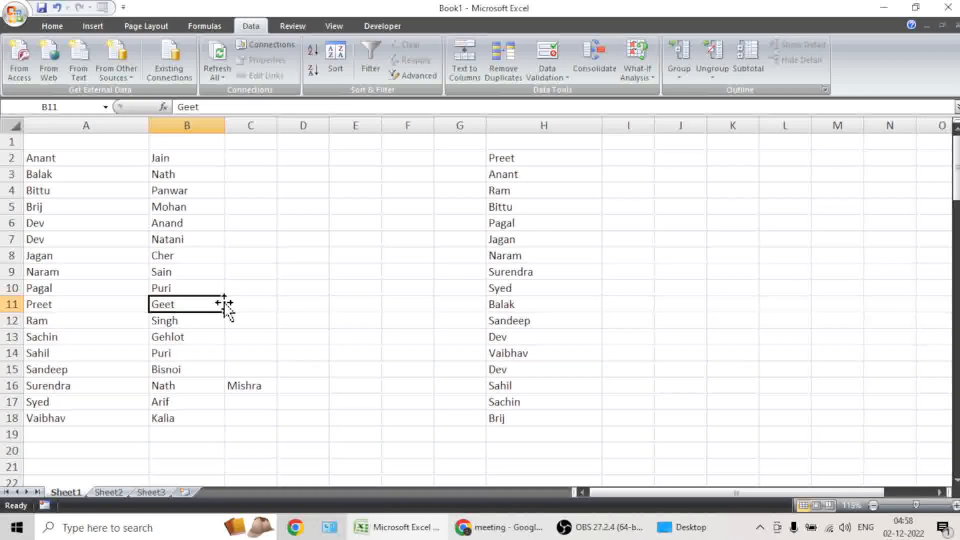
pyautogui.moveTo(224, 302); pyautogui.dragTo(621, 159)
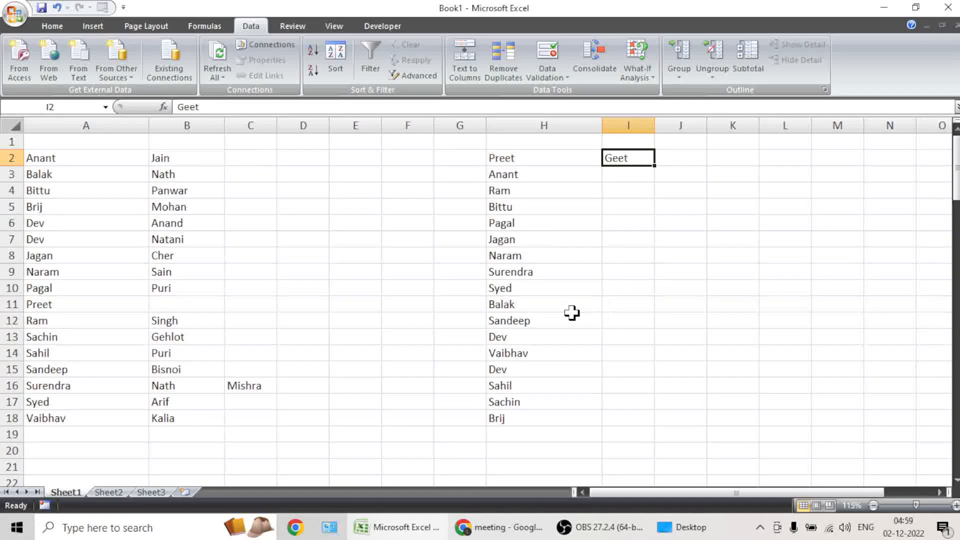
pyautogui.hotkey('ctrl', 'z')
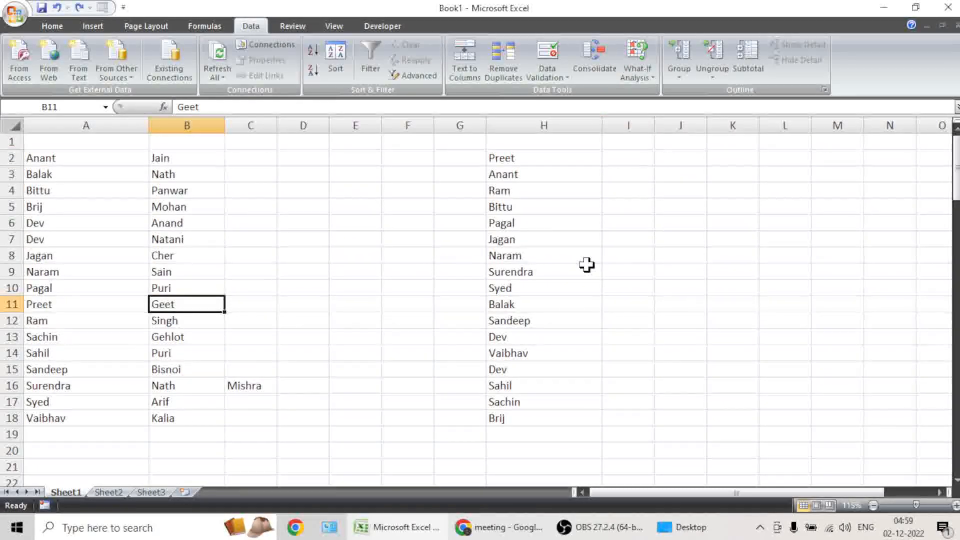
# Insert a VLOOKUP function in I2 with H2 as the lookup value
pyautogui.click(630, 160)
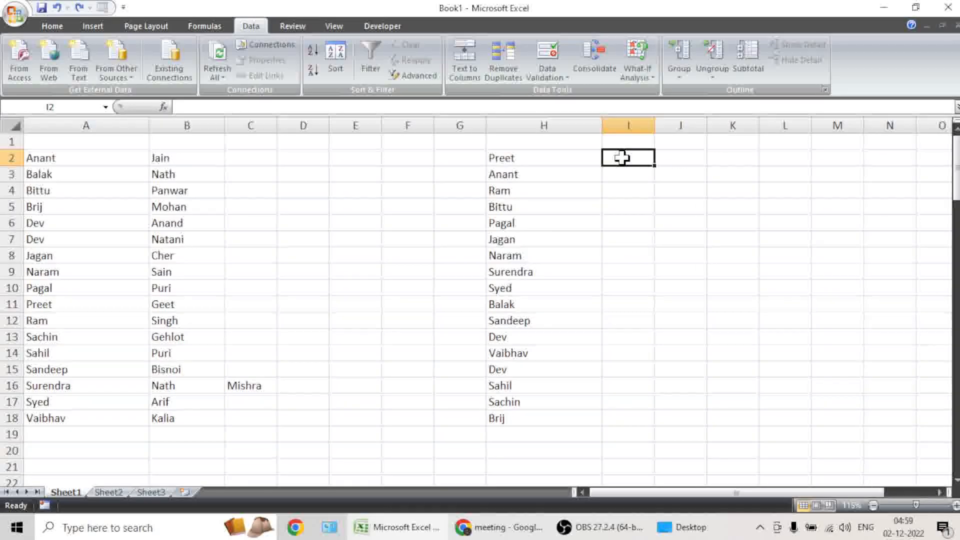
pyautogui.click(218, 28)
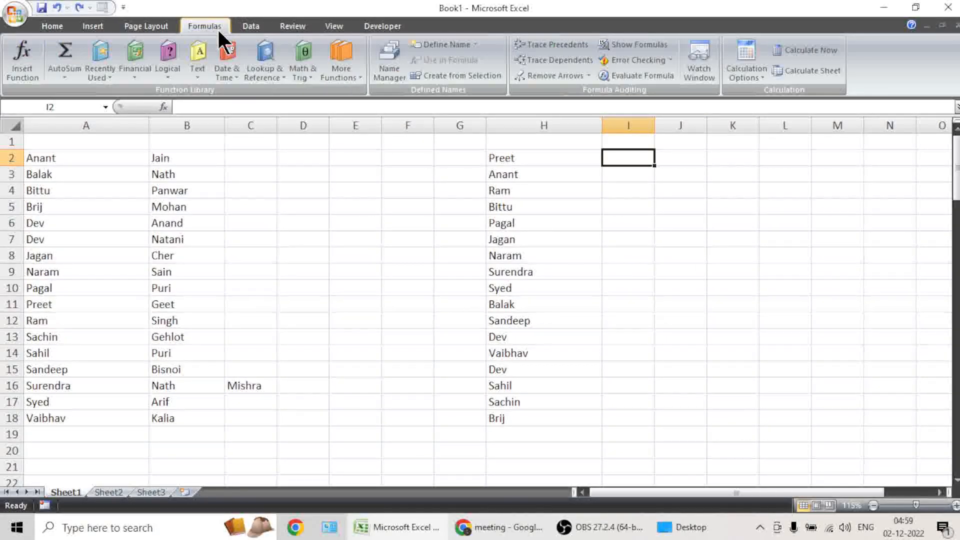
pyautogui.click(271, 76)
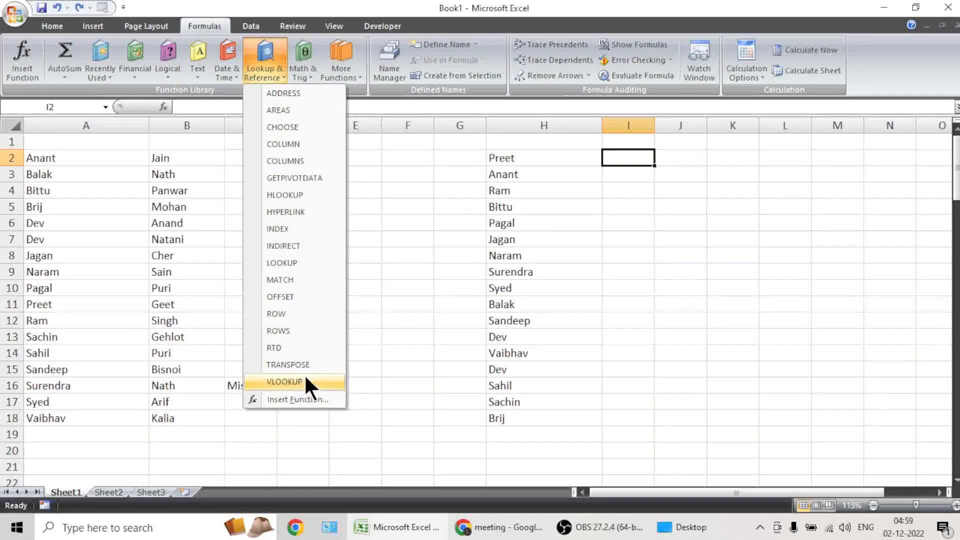
pyautogui.click(288, 376)
pyautogui.moveTo(580, 164); pyautogui.dragTo(481, 230)
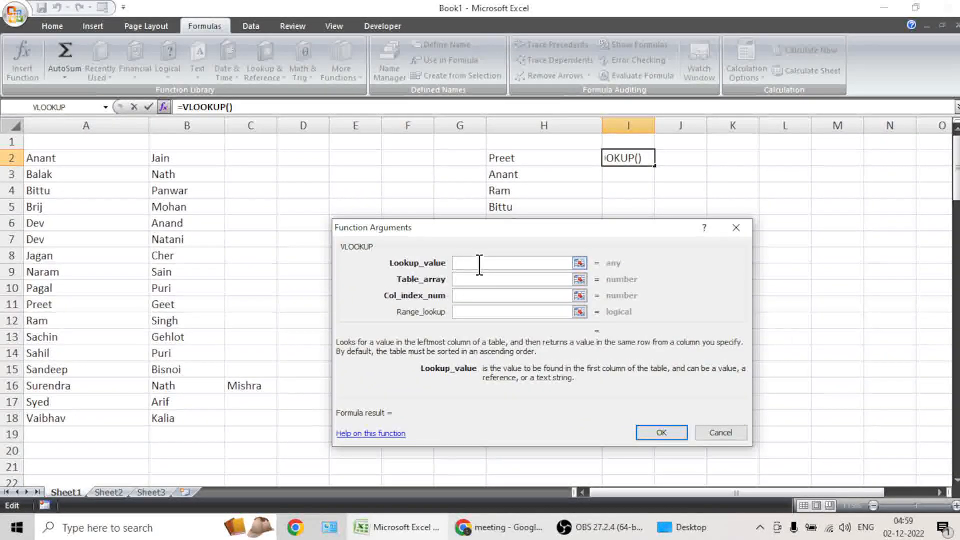
pyautogui.click(514, 157)
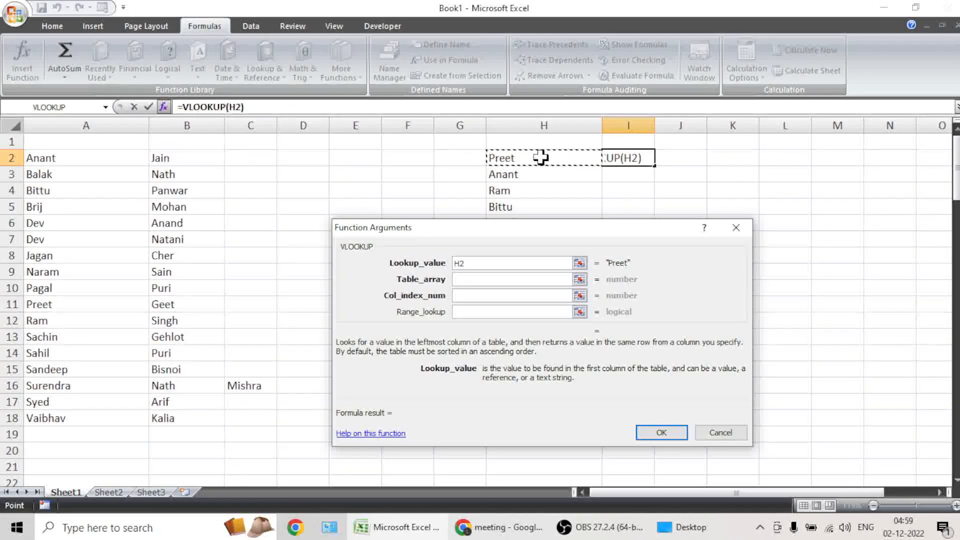
# Set the VLOOKUP table array to A2:C18 and make it absolute as $A$2:$C$18
pyautogui.click(481, 280)
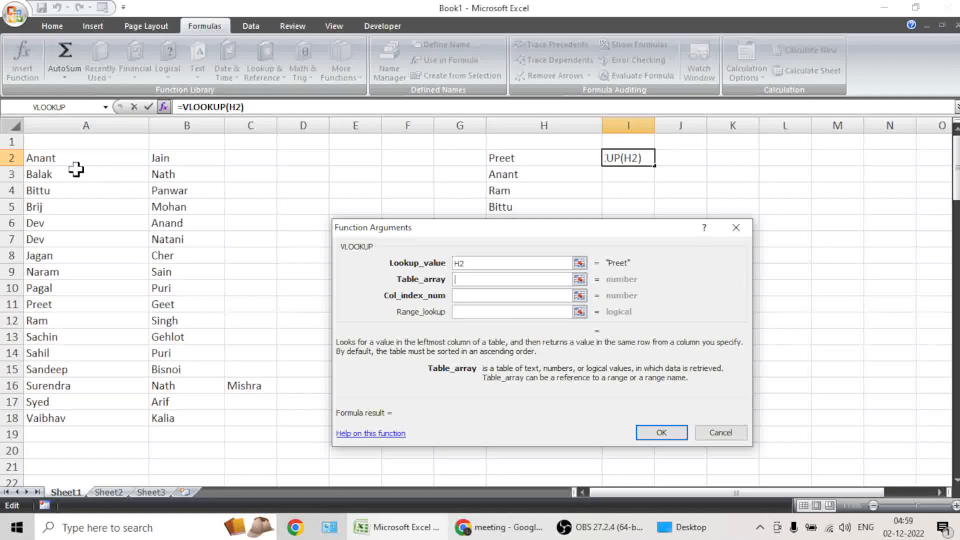
pyautogui.moveTo(48, 159); pyautogui.dragTo(269, 410)
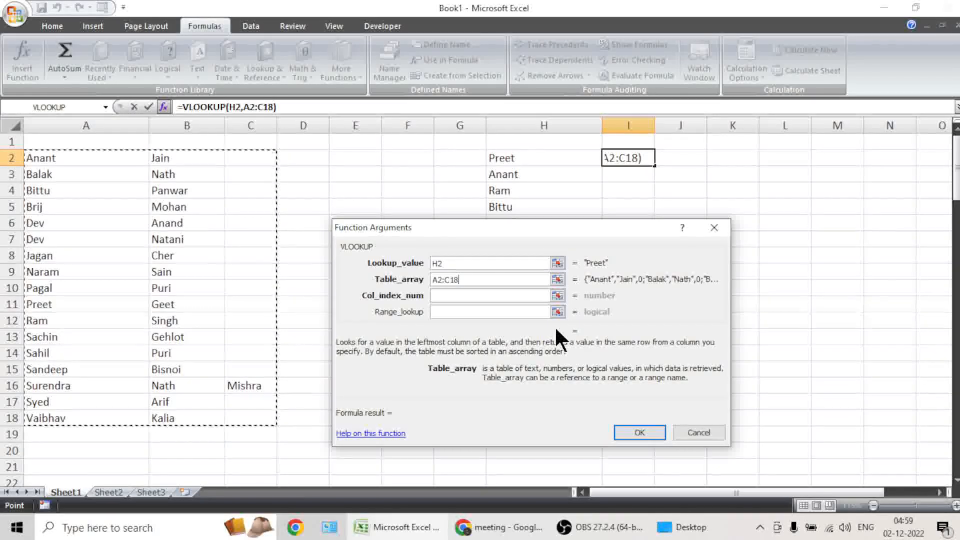
pyautogui.click(433, 279)
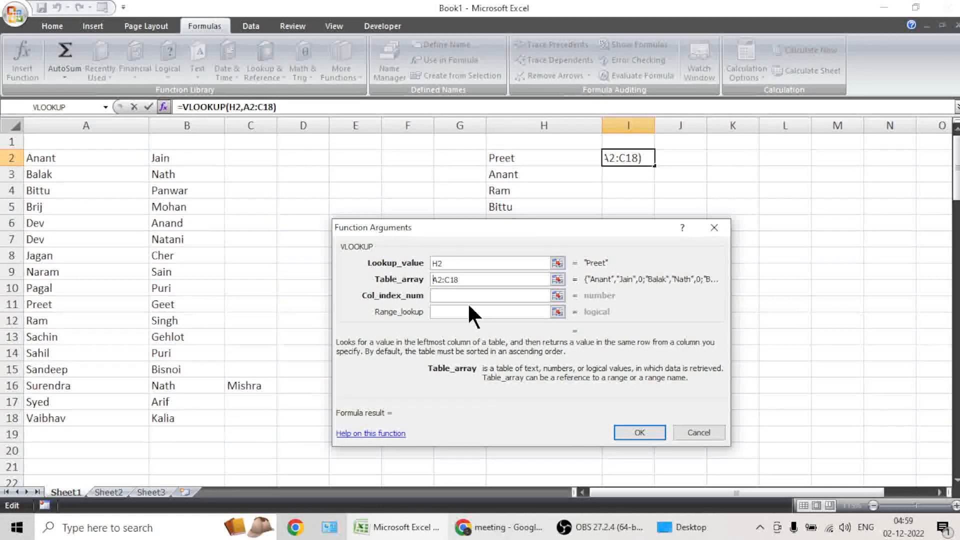
pyautogui.write('$')
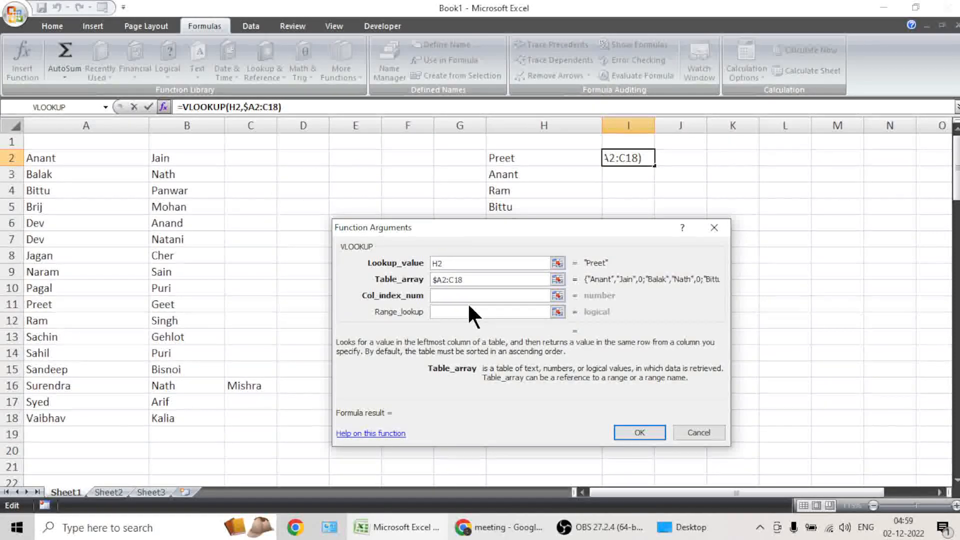
pyautogui.press('Right')
pyautogui.press('Right')
pyautogui.write('$')
pyautogui.press('Right')
pyautogui.write('$')
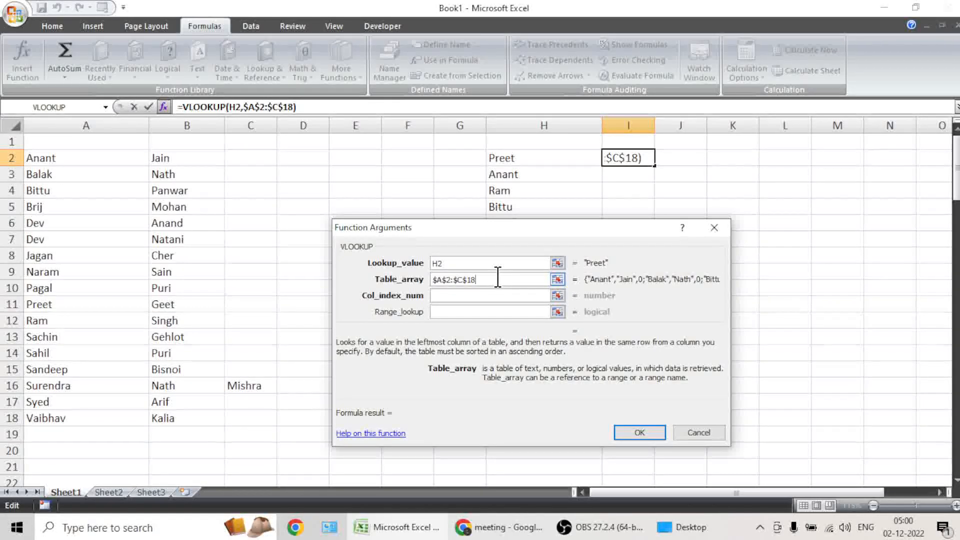
# Set the VLOOKUP column index to 2 and the range lookup to FALSE, and finish the formula
pyautogui.click(483, 296)
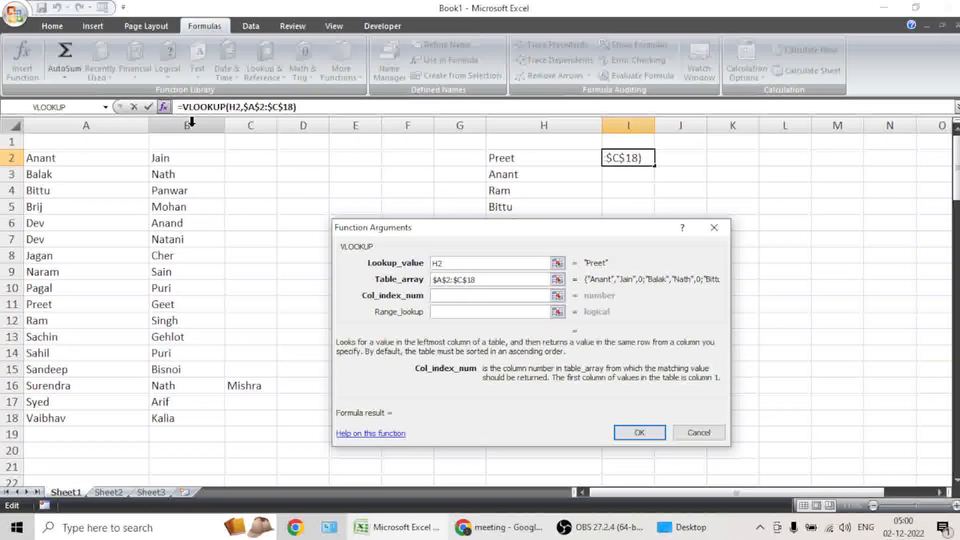
pyautogui.write('2')
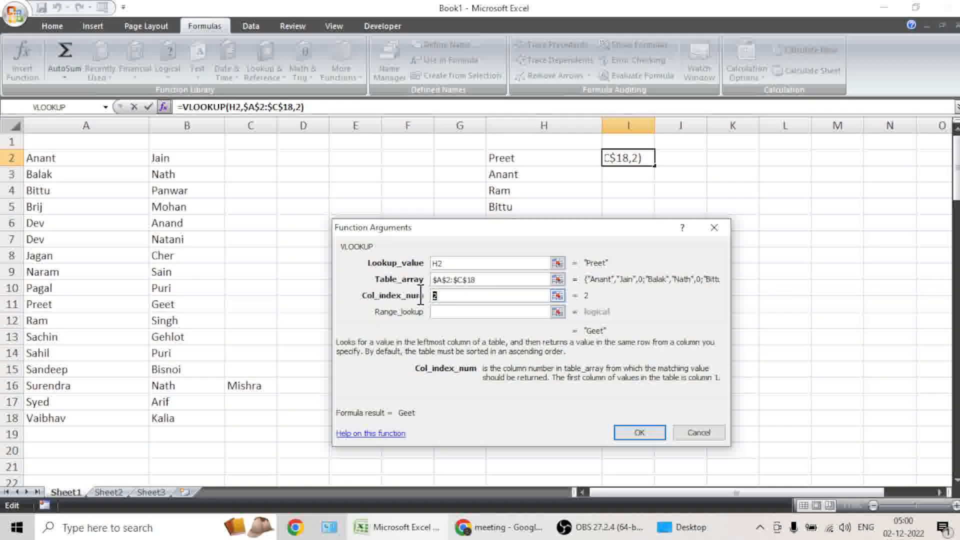
pyautogui.press('BackSpace')
pyautogui.write('2')
pyautogui.click(451, 310)
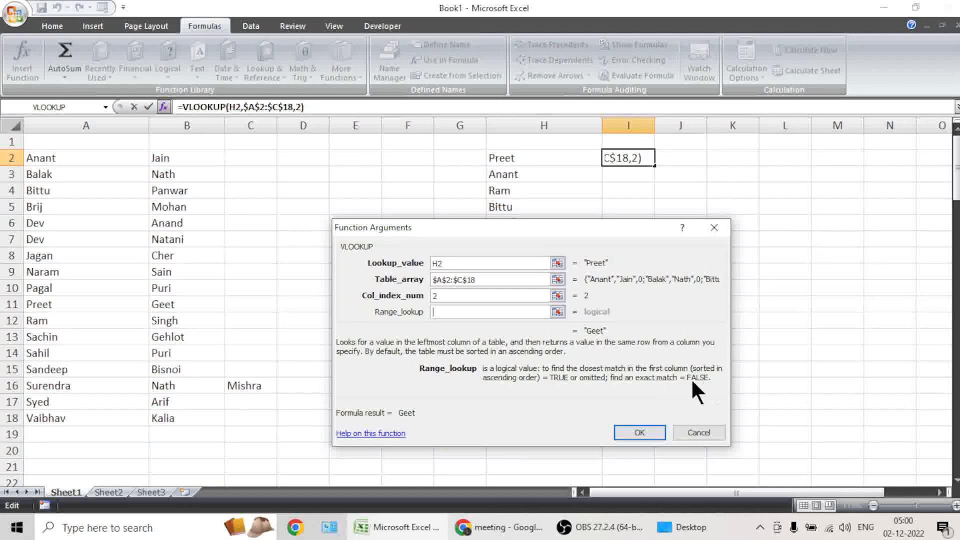
pyautogui.write('FALSE')
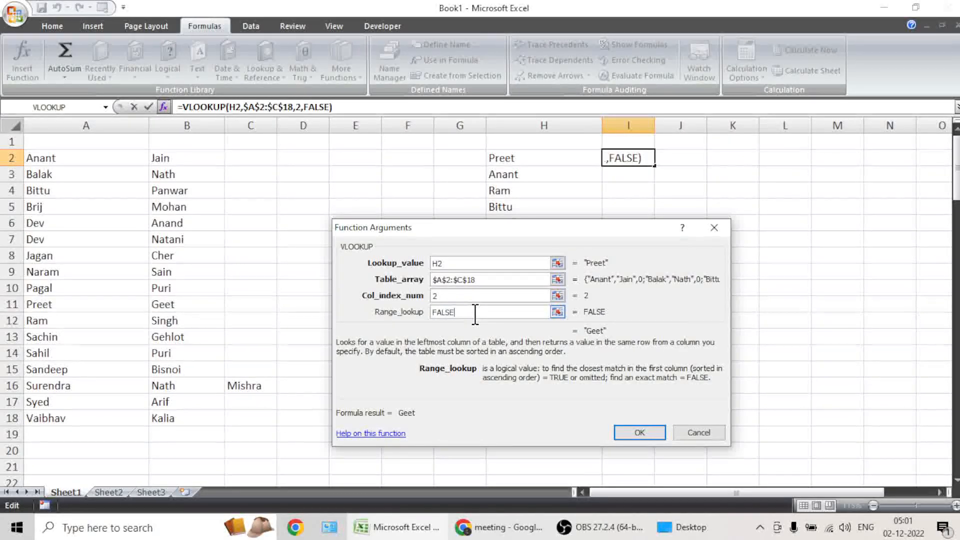
pyautogui.click(650, 433)
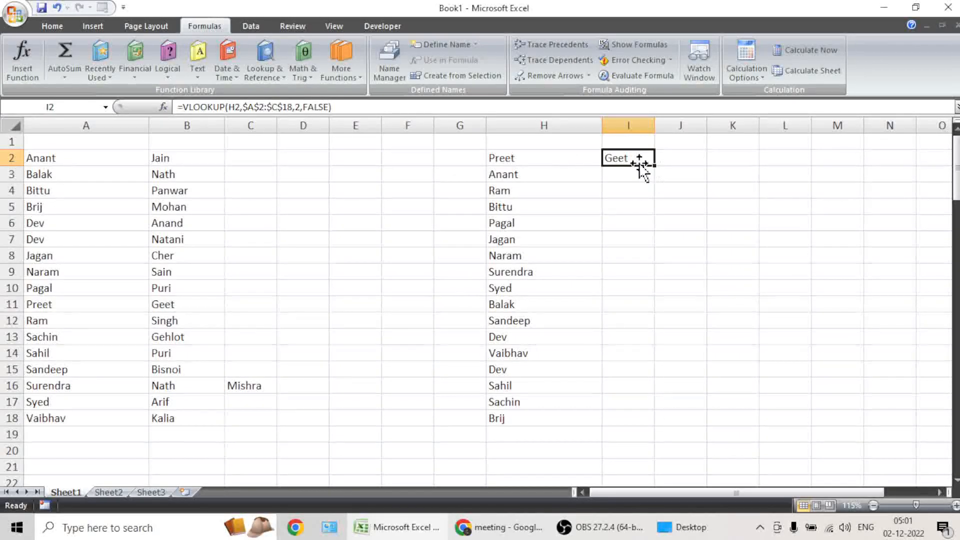
# Check the surname returned in I2 against the original first name and surname in A11 and B11
pyautogui.click(126, 303)
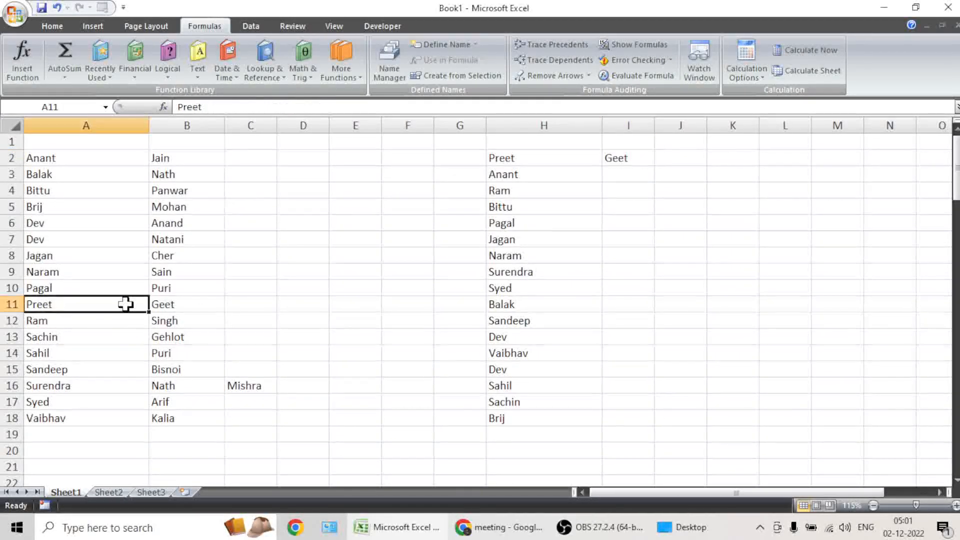
pyautogui.click(170, 303)
pyautogui.click(122, 302)
pyautogui.moveTo(100, 152); pyautogui.dragTo(300, 465)
# Fill the VLOOKUP formula from I2 down to I18 to retrieve the surname for every shuffled first name
pyautogui.click(627, 157)
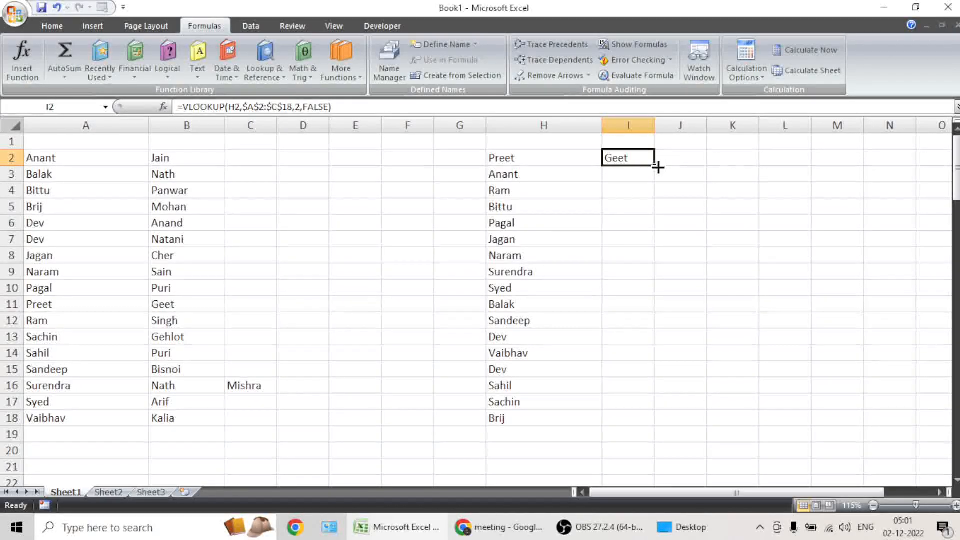
pyautogui.moveTo(657, 167); pyautogui.dragTo(629, 422)
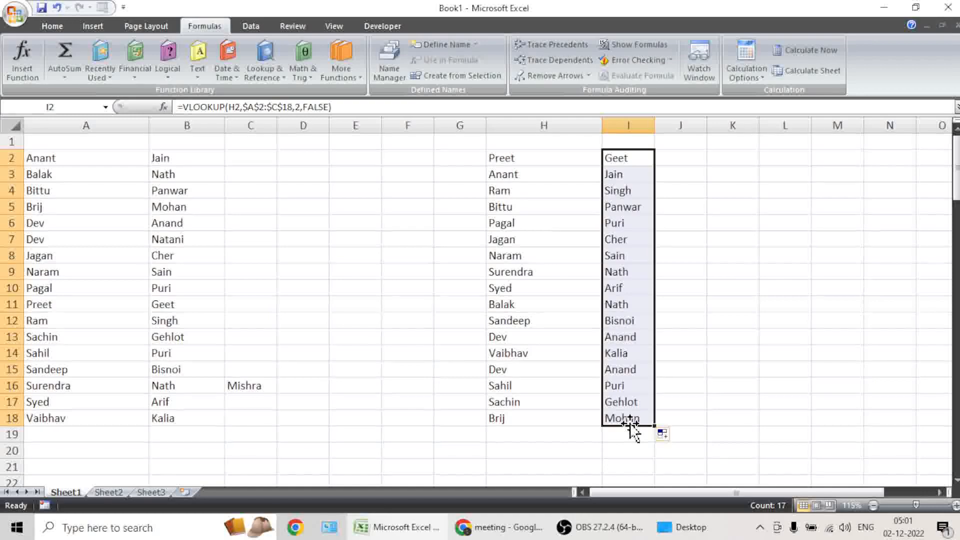
pyautogui.click(688, 218)
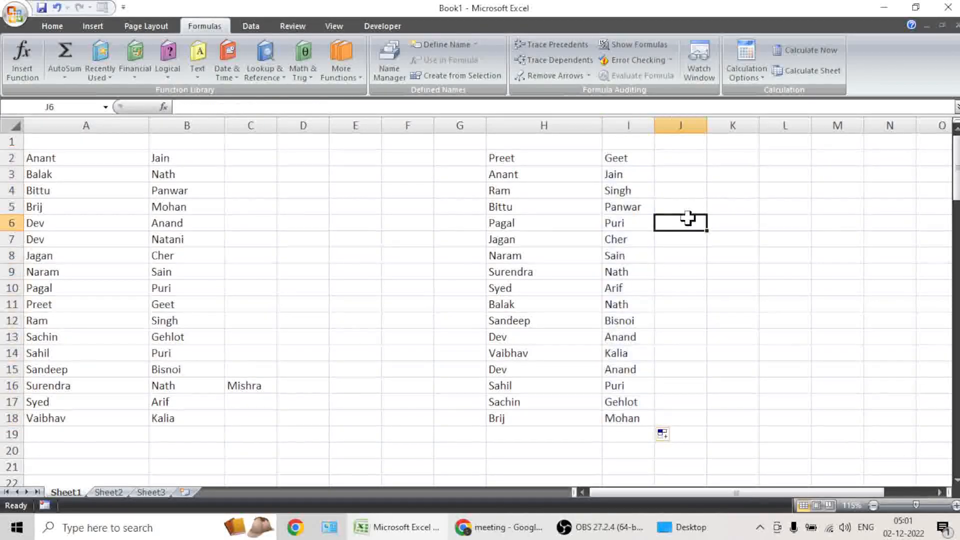
# Check the surnames returned in I6 and I7 against the original first names and surnames in A10:B10 and A8:B8
pyautogui.click(617, 223)
pyautogui.click(581, 223)
pyautogui.click(628, 220)
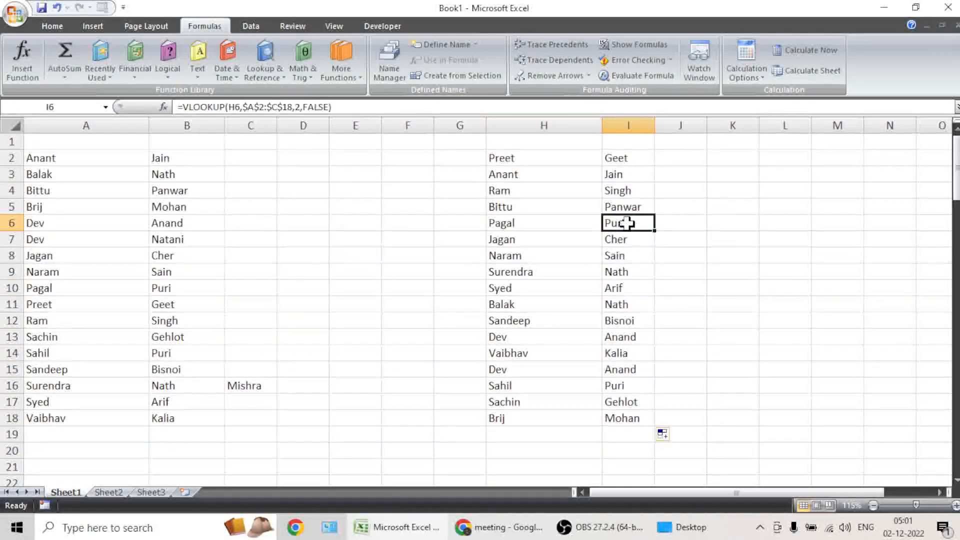
pyautogui.click(59, 292)
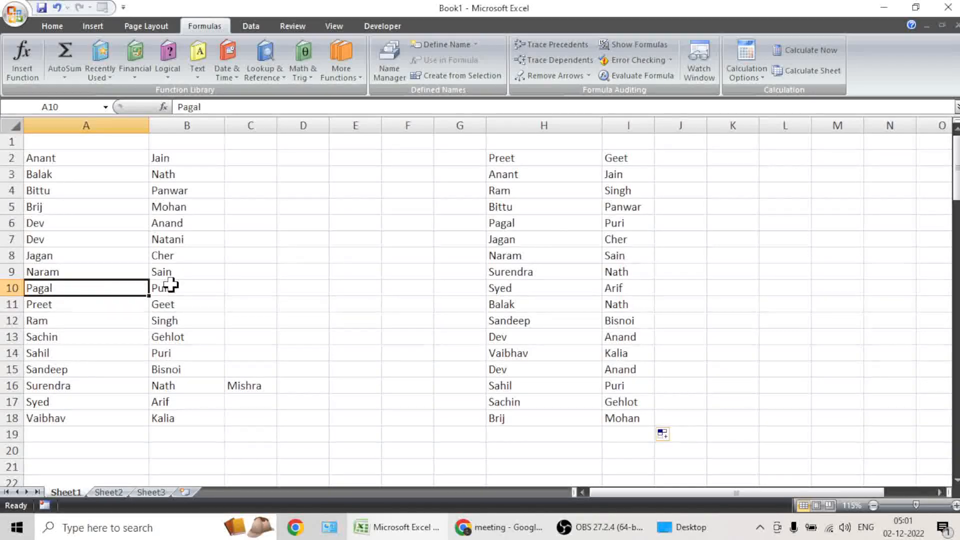
pyautogui.click(170, 285)
pyautogui.click(528, 235)
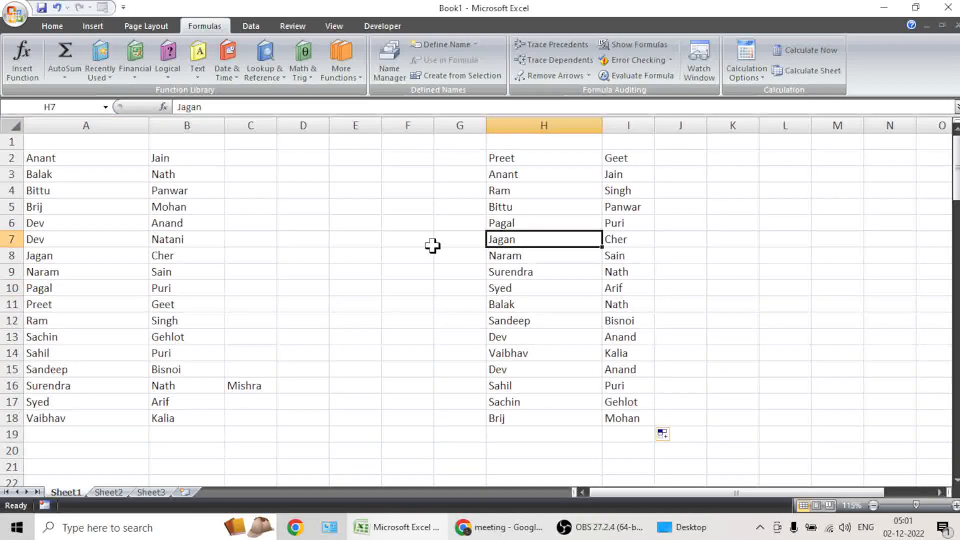
pyautogui.click(59, 256)
pyautogui.click(637, 236)
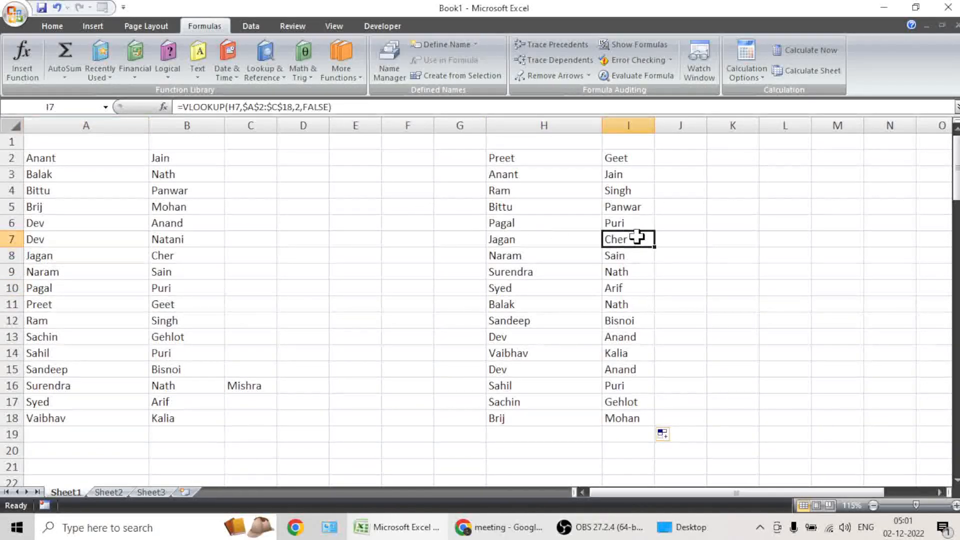
pyautogui.click(186, 252)
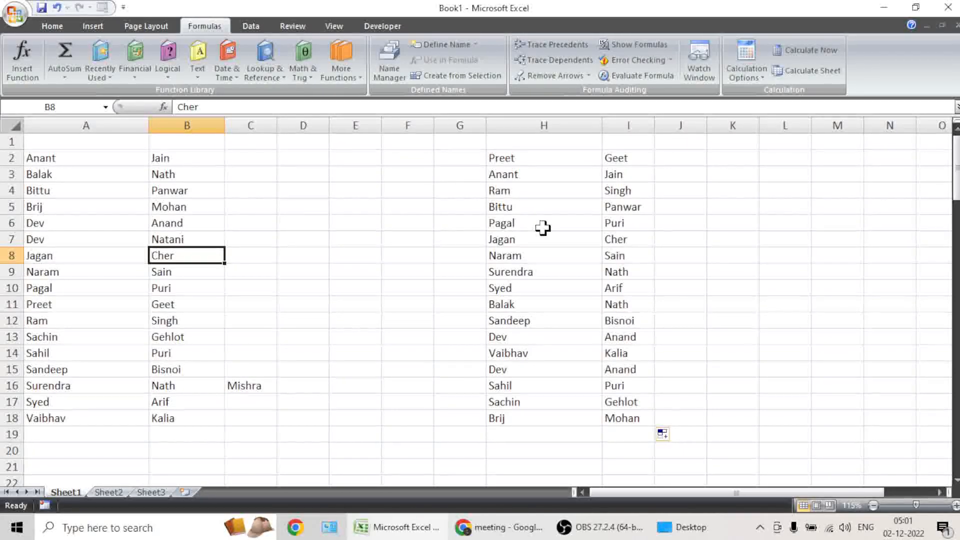
# Review the shuffled first names in H2:H18 against the original name list in columns A and B
pyautogui.moveTo(532, 158); pyautogui.dragTo(515, 407)
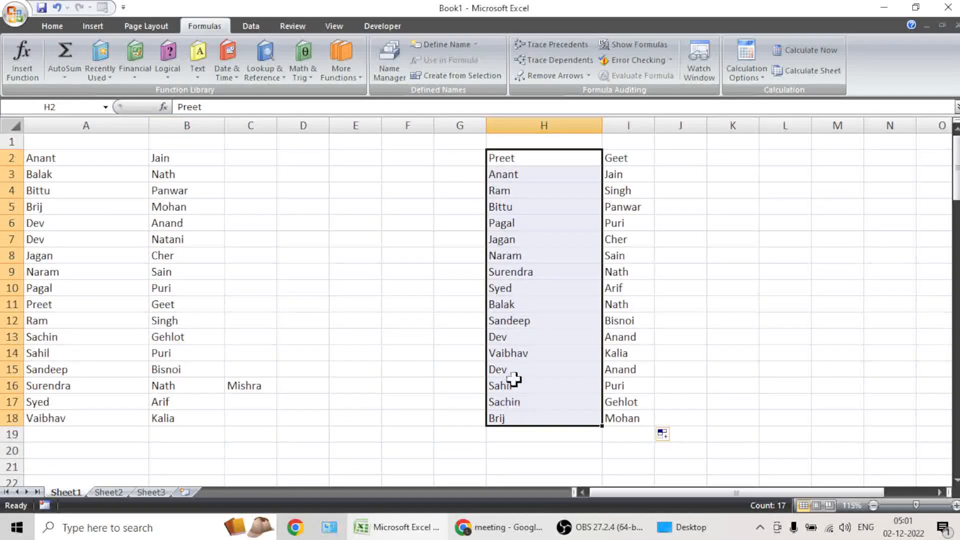
pyautogui.click(520, 158)
pyautogui.click(526, 174)
pyautogui.click(524, 193)
pyautogui.click(524, 206)
pyautogui.click(525, 223)
pyautogui.click(525, 239)
pyautogui.click(523, 272)
pyautogui.click(521, 304)
pyautogui.click(519, 320)
pyautogui.click(517, 352)
pyautogui.click(513, 386)
pyautogui.moveTo(511, 393); pyautogui.dragTo(514, 406)
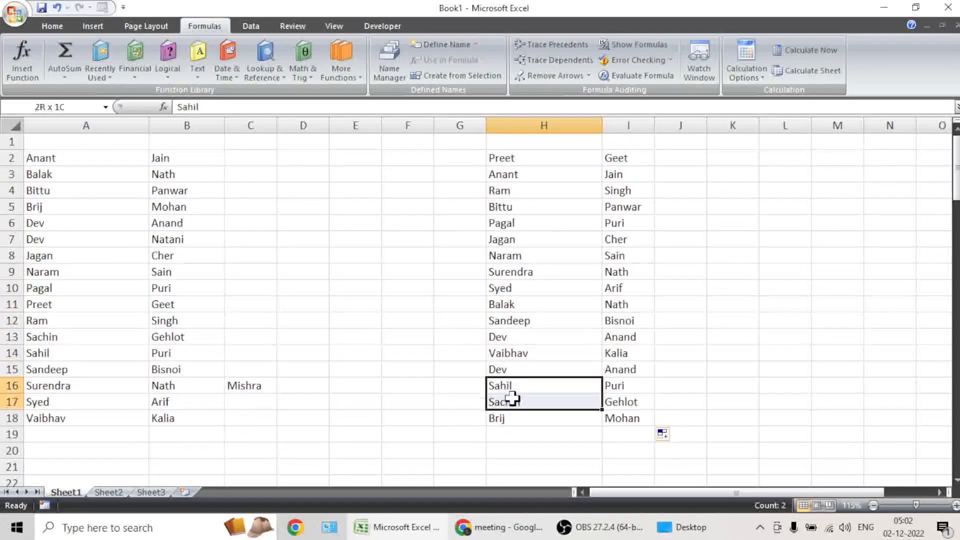
pyautogui.moveTo(533, 161); pyautogui.dragTo(521, 420)
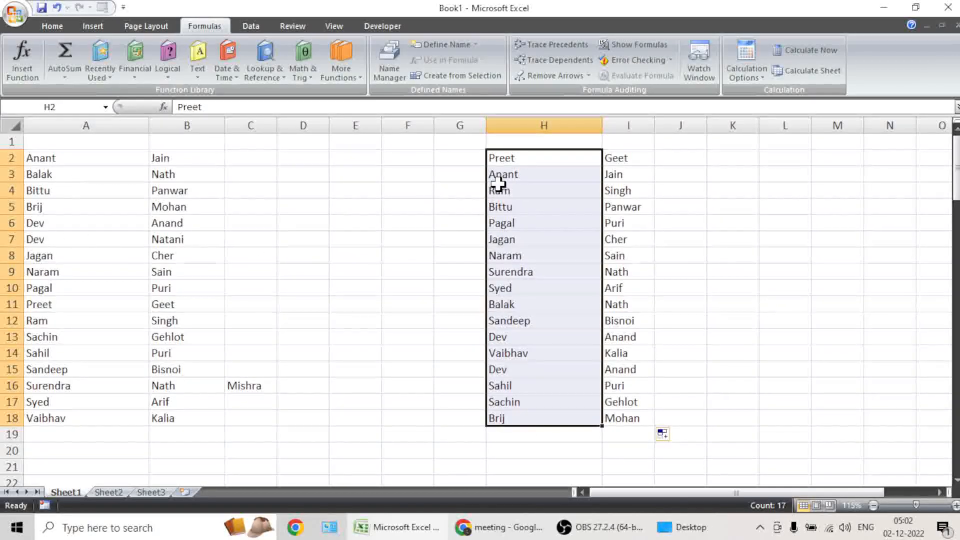
pyautogui.moveTo(517, 164); pyautogui.dragTo(526, 410)
pyautogui.click(168, 303)
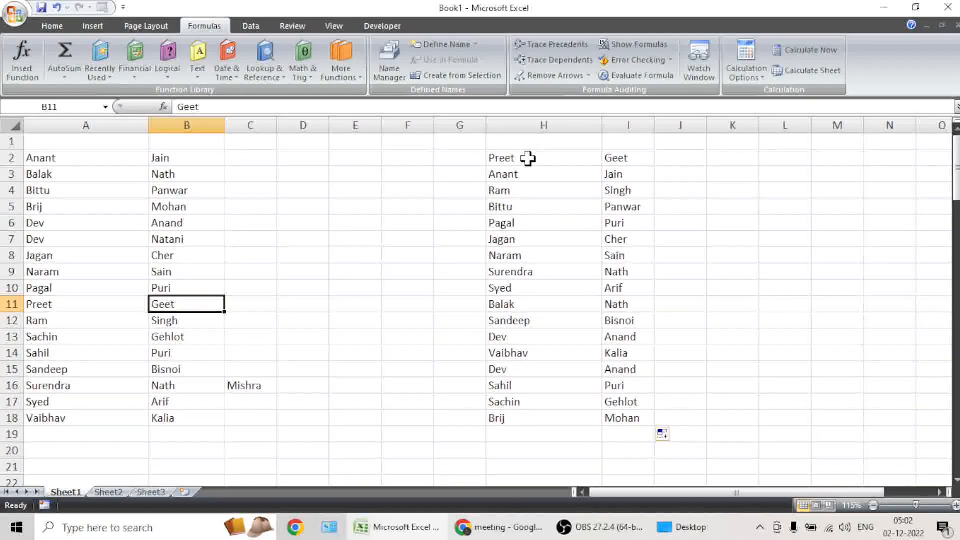
pyautogui.moveTo(528, 158); pyautogui.dragTo(520, 418)
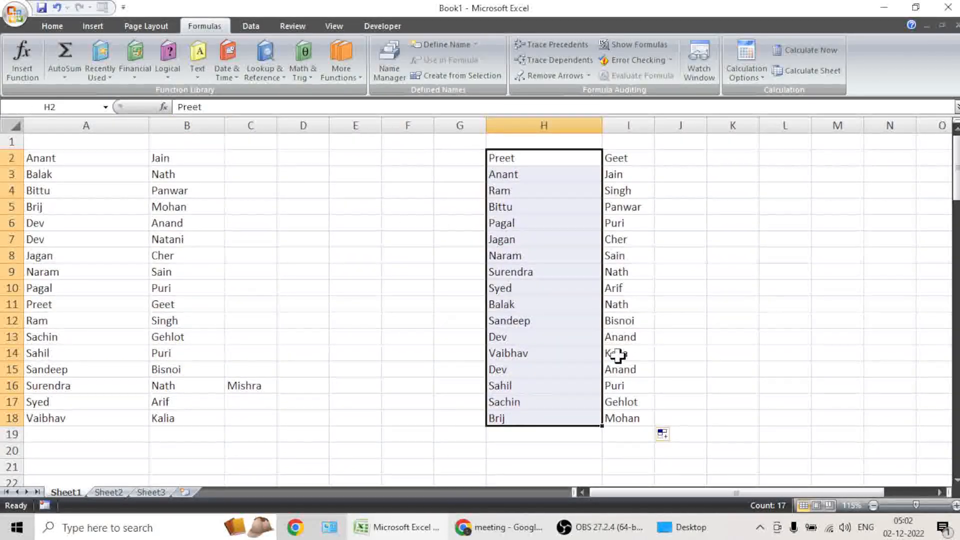